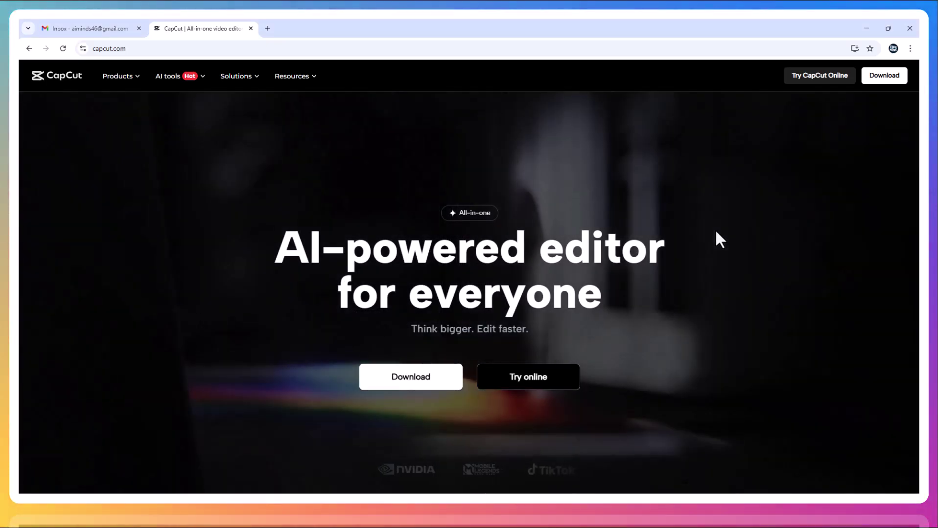
scroll(718, 239, down, 1)
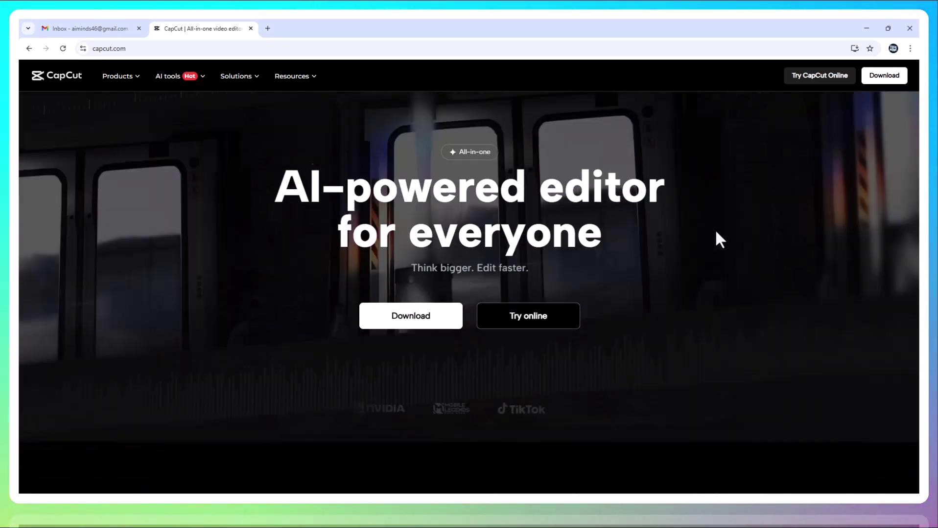
scroll(718, 238, down, 2)
scroll(718, 238, down, 2)
scroll(718, 239, down, 2)
scroll(718, 238, down, 1)
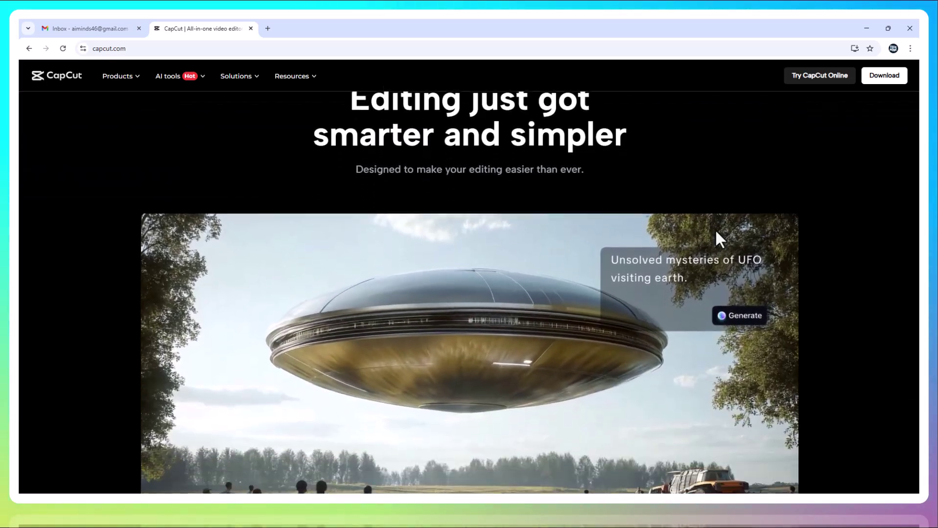
scroll(717, 239, down, 2)
scroll(718, 239, down, 1)
scroll(718, 239, down, 1)
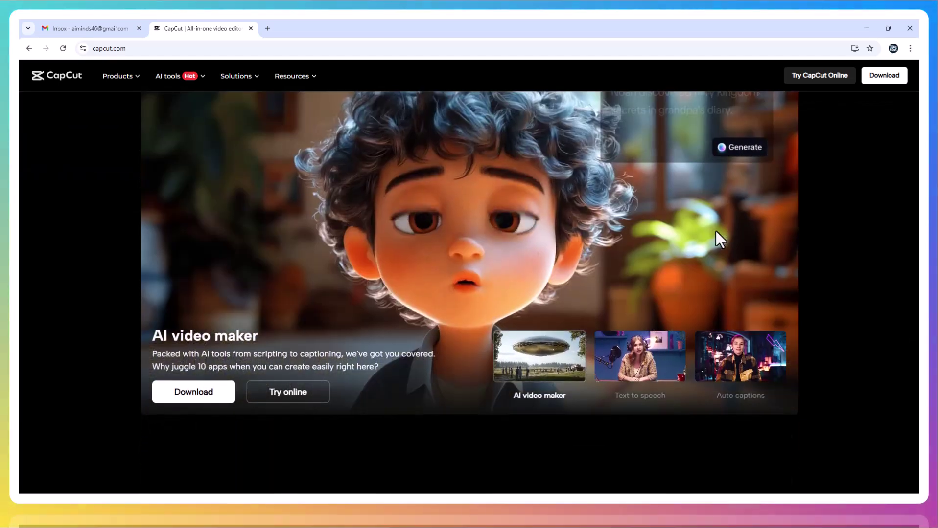
scroll(715, 231, down, 2)
scroll(716, 231, down, 2)
scroll(715, 231, down, 2)
scroll(715, 231, down, 2)
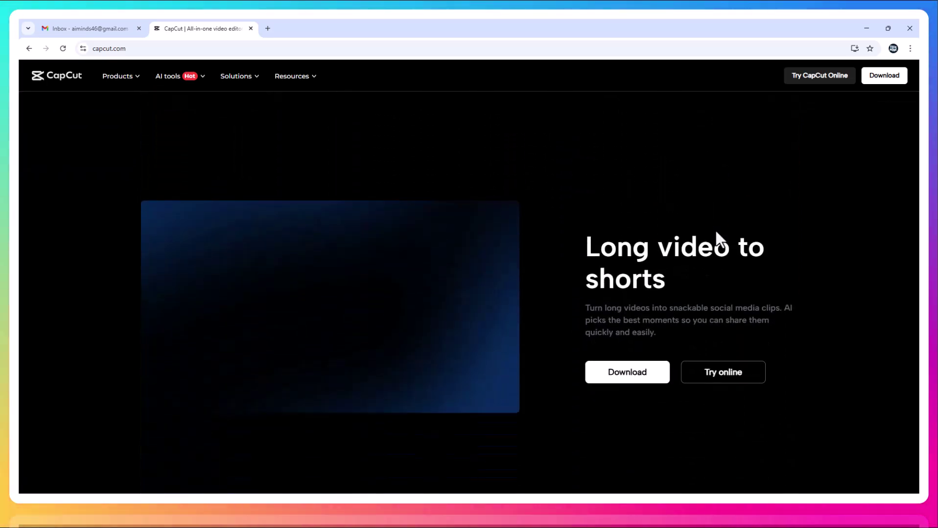
scroll(452, 361, down, 2)
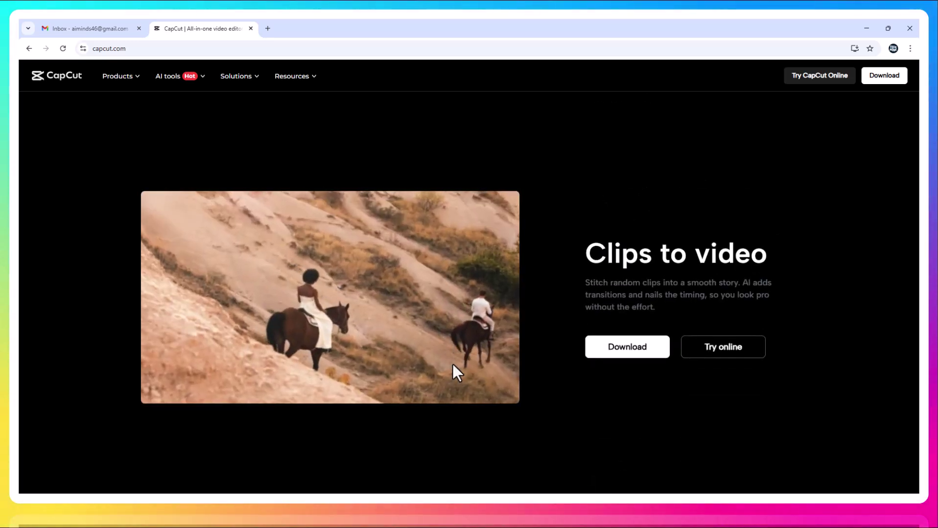
scroll(453, 363, down, 2)
scroll(451, 362, down, 2)
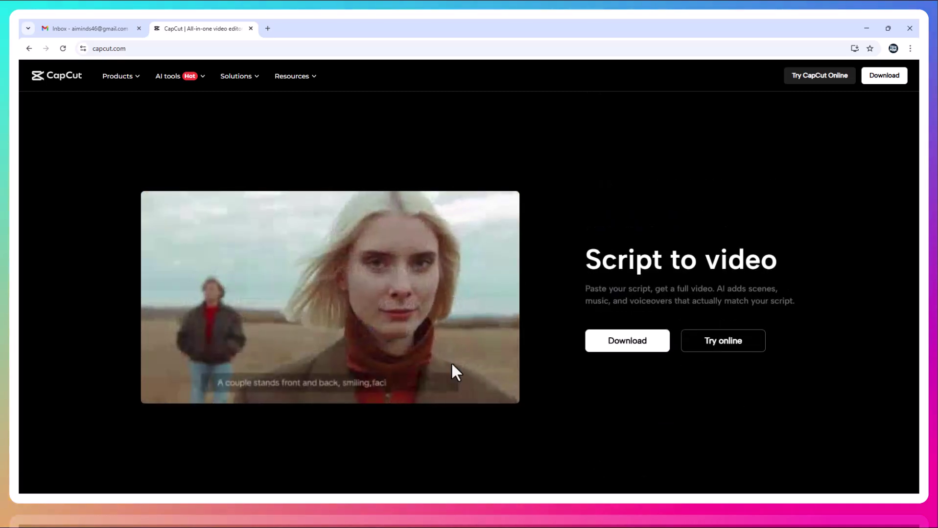
scroll(451, 362, down, 2)
scroll(451, 362, down, 2)
scroll(451, 363, down, 3)
scroll(451, 363, down, 2)
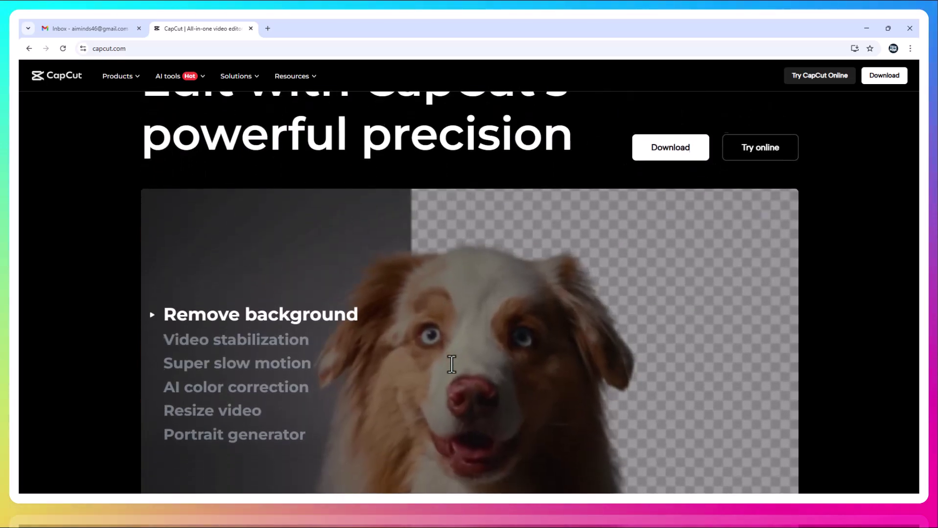
scroll(451, 362, down, 4)
scroll(450, 361, down, 2)
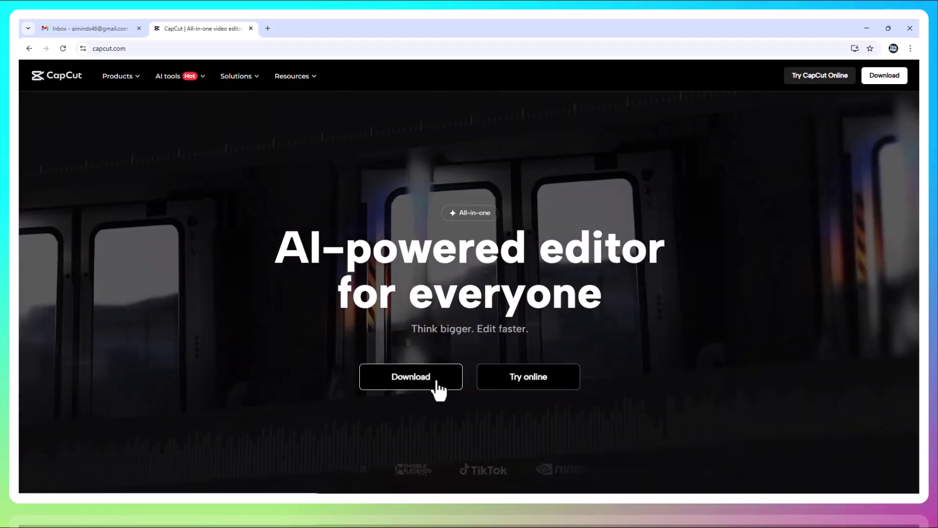
Step: Download CapCut desktop, then start an Instant AI video from Start with script
click(438, 387)
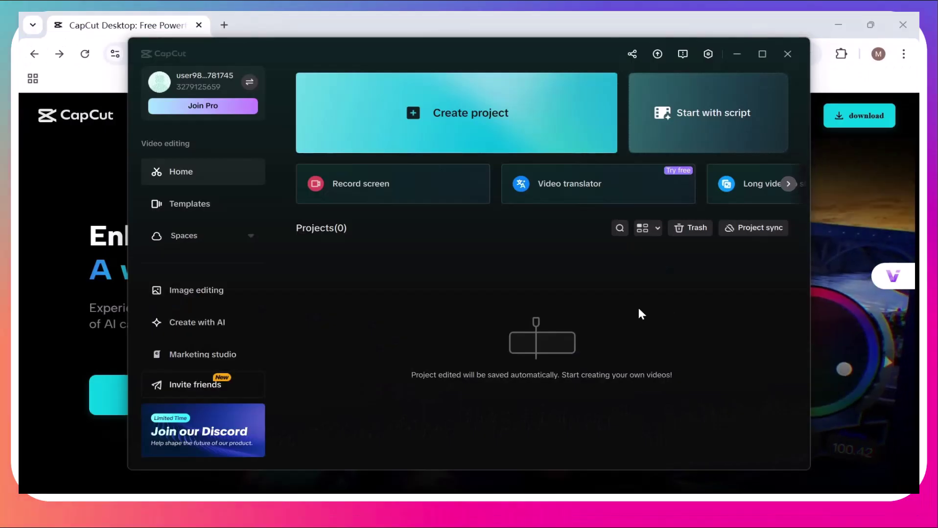
click(713, 112)
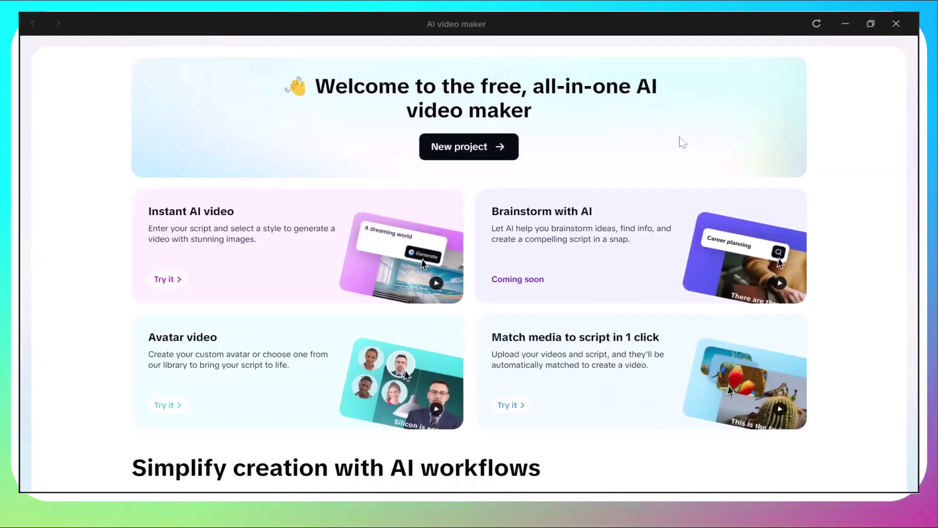
click(285, 249)
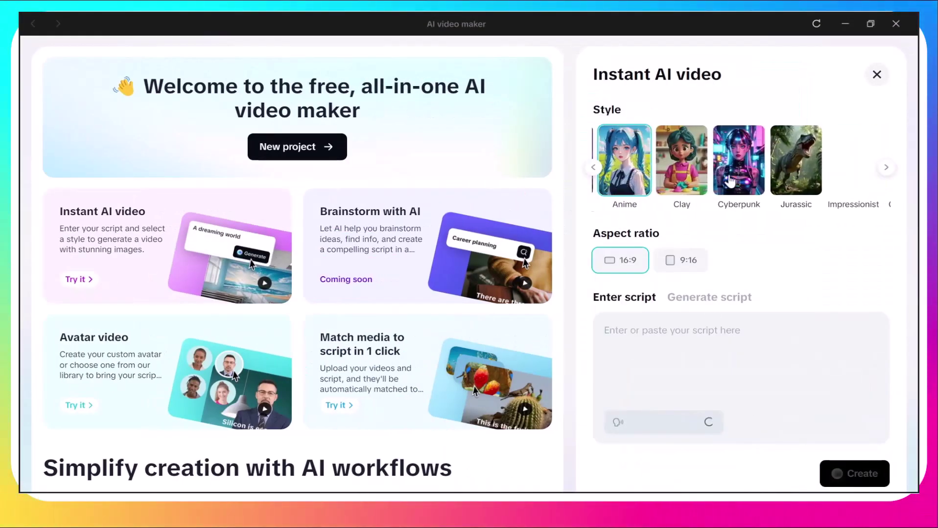
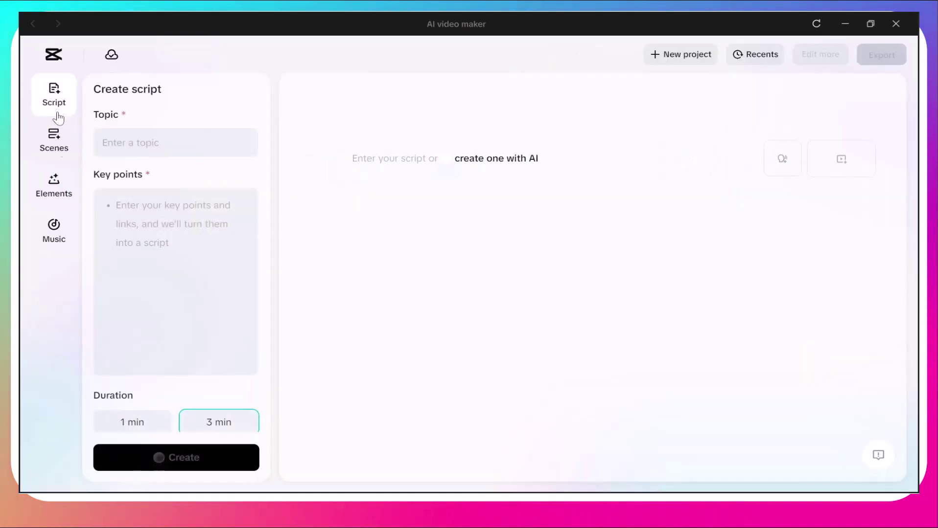
Step: Review the Scenes and Elements options, then create the one-minute cat script
click(53, 139)
scroll(175, 292, down, 5)
click(54, 184)
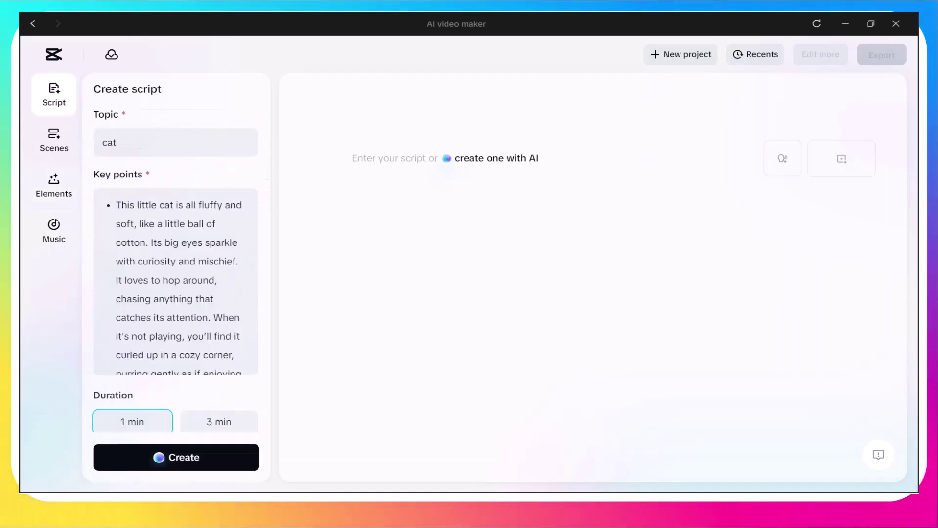
click(169, 455)
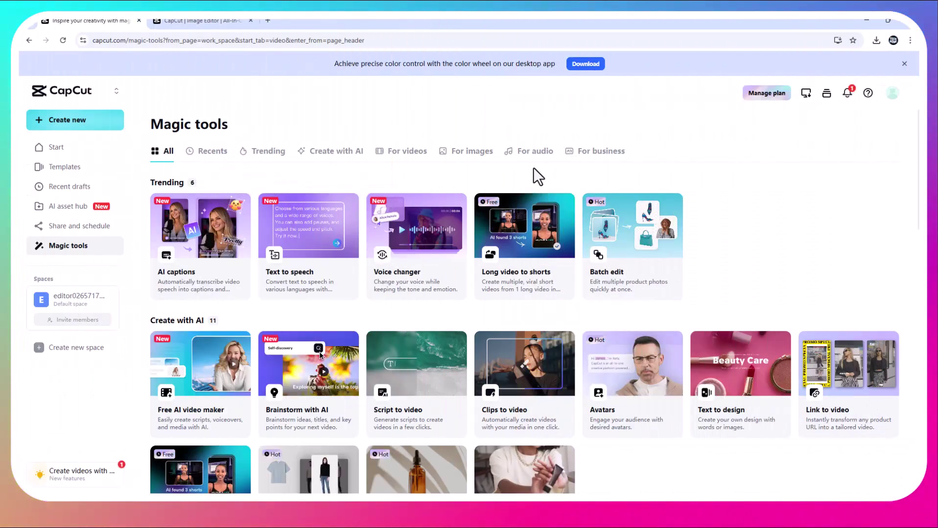
scroll(533, 167, down, 4)
scroll(536, 176, down, 3)
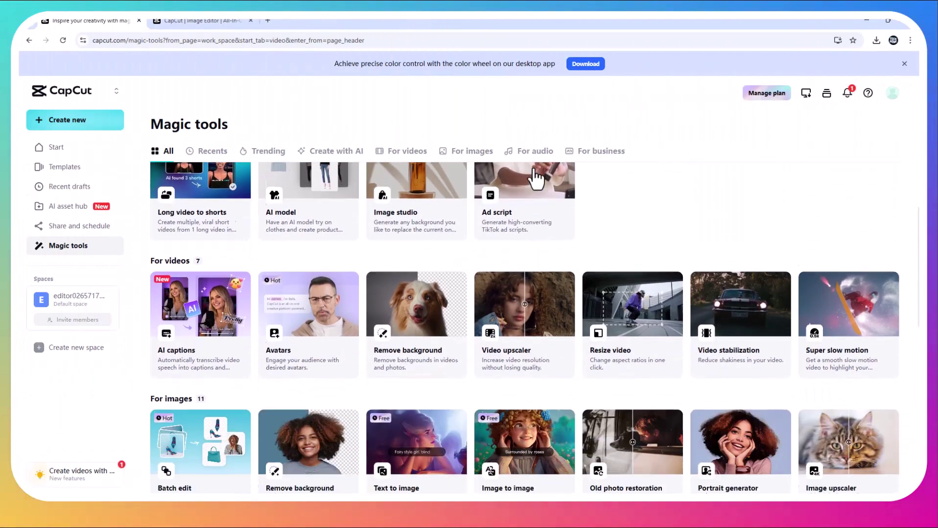
scroll(536, 175, down, 3)
scroll(537, 175, down, 3)
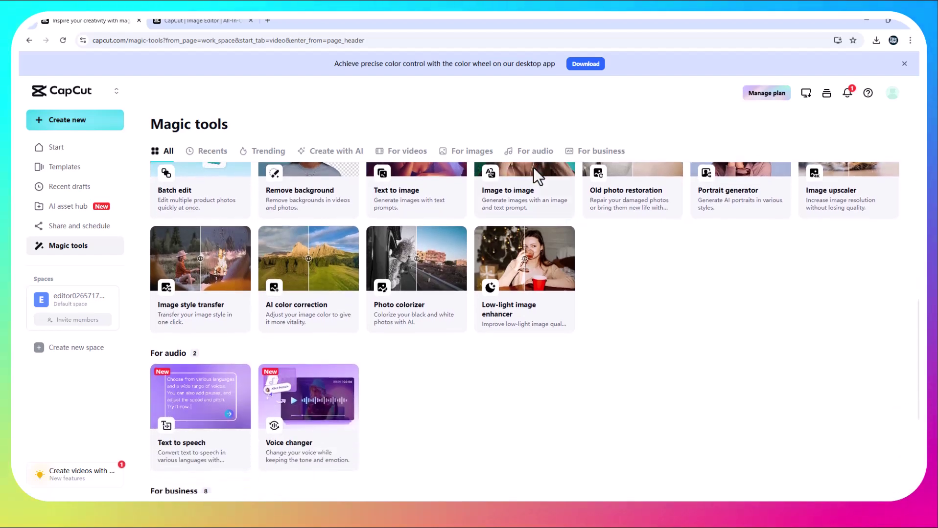
scroll(536, 176, up, 3)
scroll(536, 175, up, 3)
scroll(536, 175, down, 4)
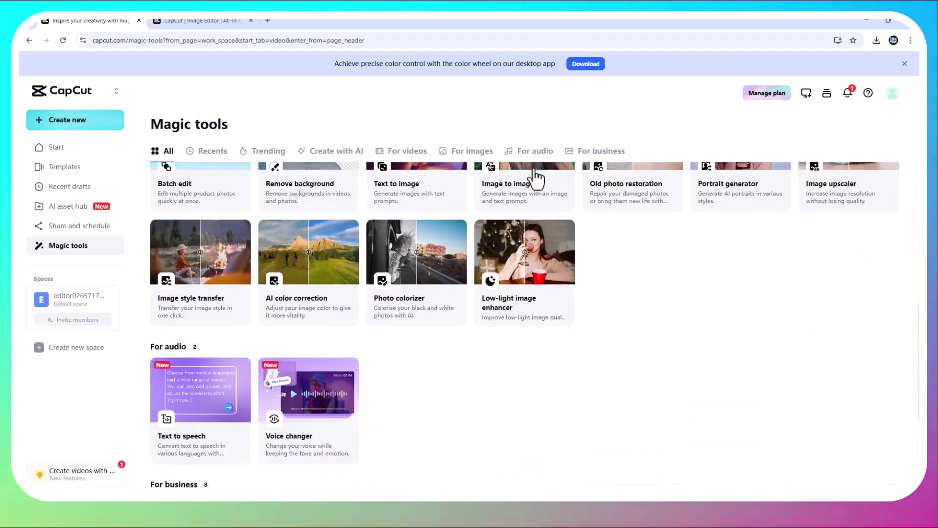
scroll(536, 176, down, 3)
scroll(536, 175, down, 3)
scroll(536, 176, down, 2)
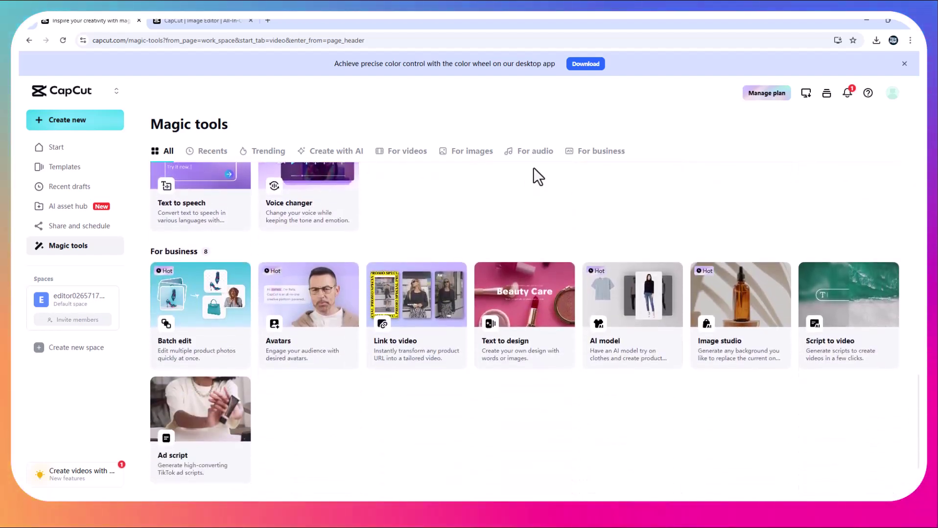
scroll(533, 176, up, 3)
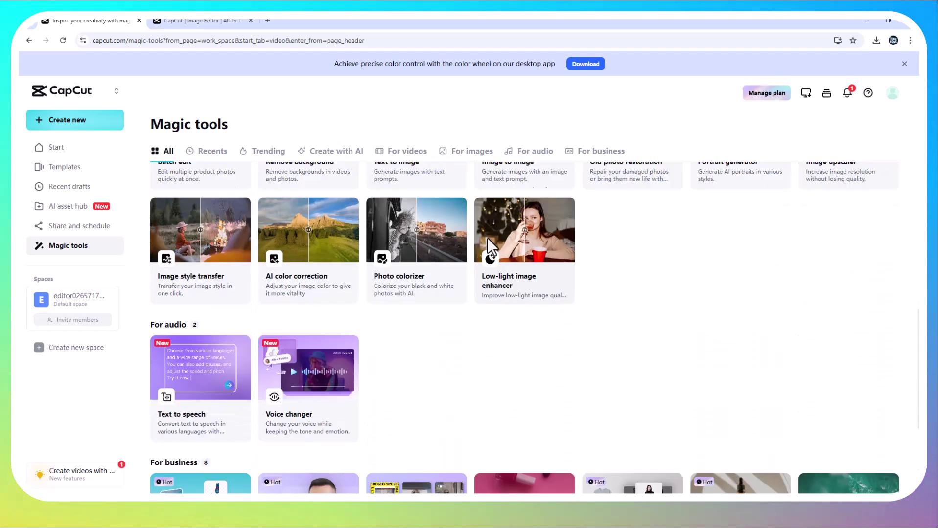
scroll(487, 238, up, 2)
scroll(487, 238, up, 4)
scroll(484, 238, up, 2)
scroll(490, 245, up, 2)
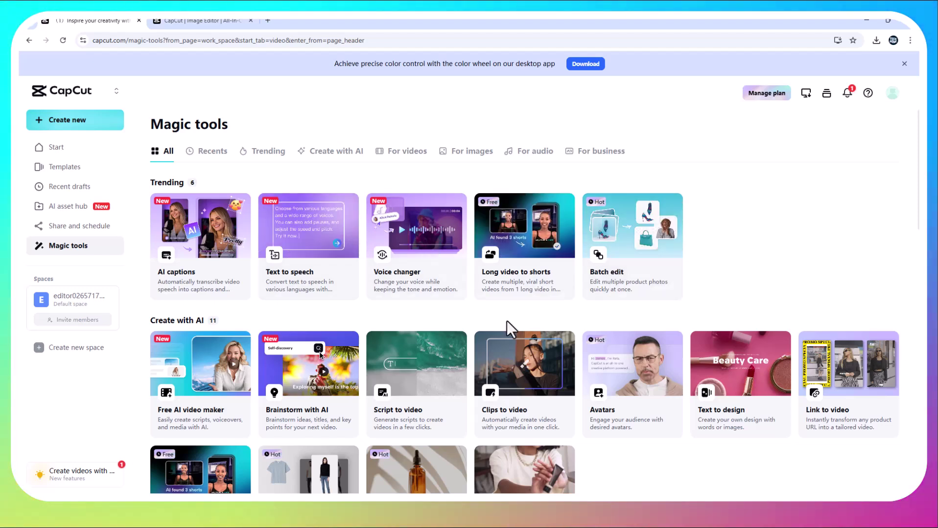
scroll(506, 320, down, 1)
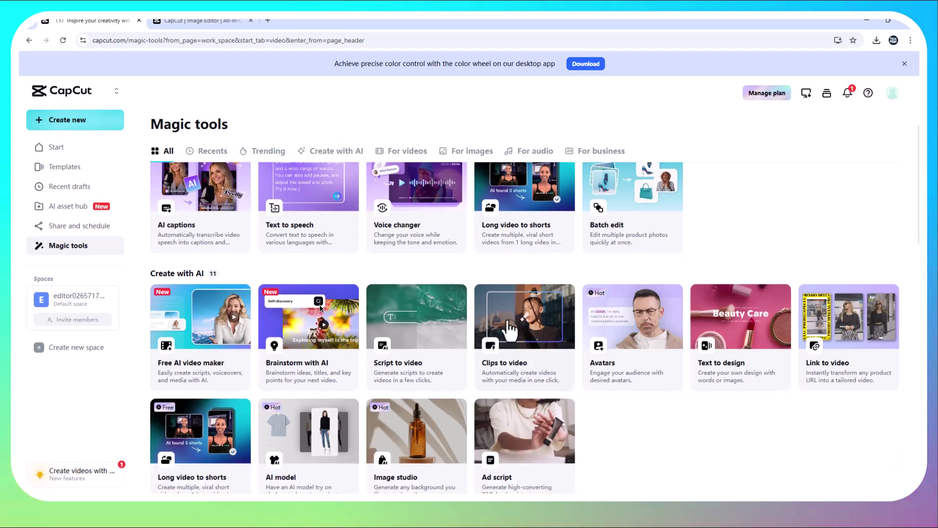
Step: Start a new Instant AI video project in the free AI video maker
click(206, 329)
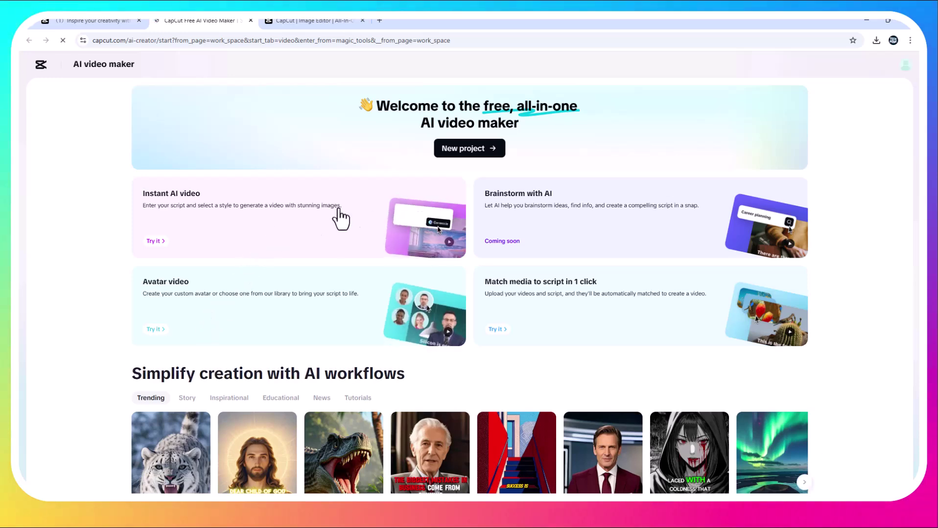
click(202, 232)
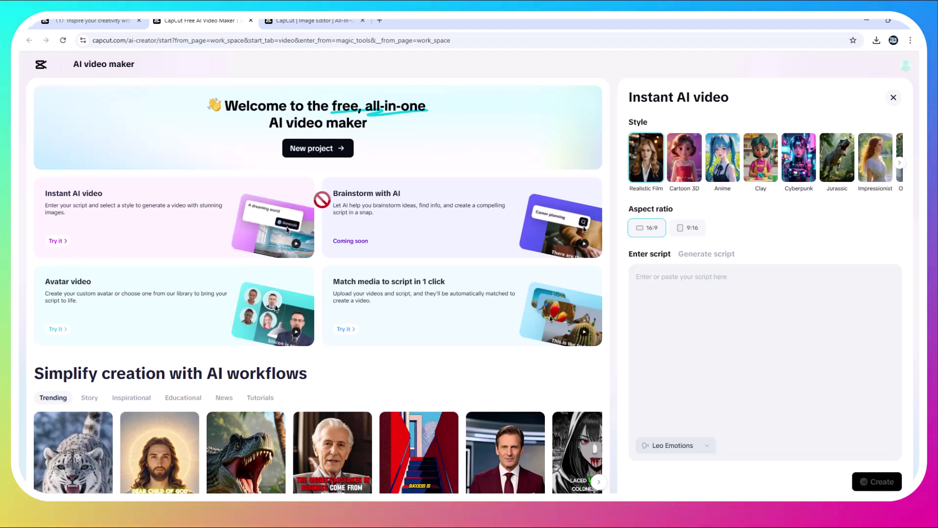
click(316, 149)
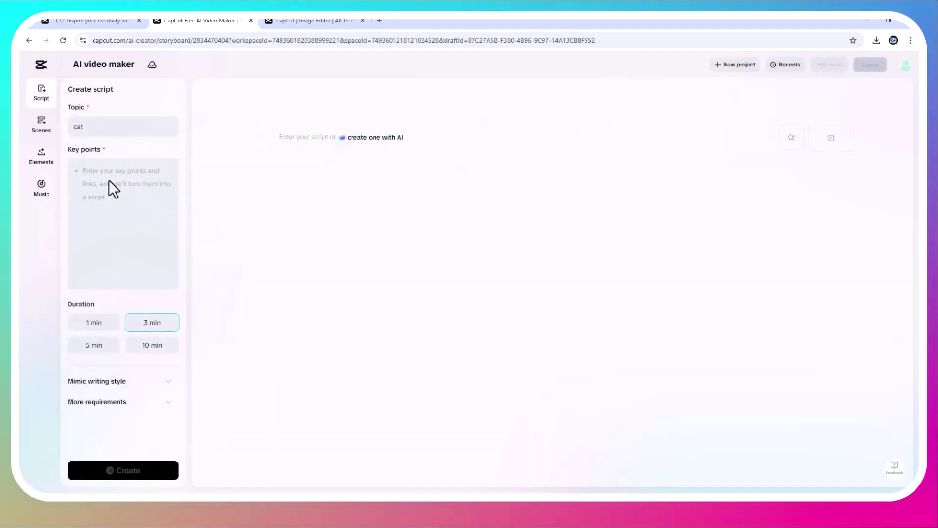
Step: Write key points about a cat in its pet house and generate a 1-minute script
click(102, 188)
text(i)
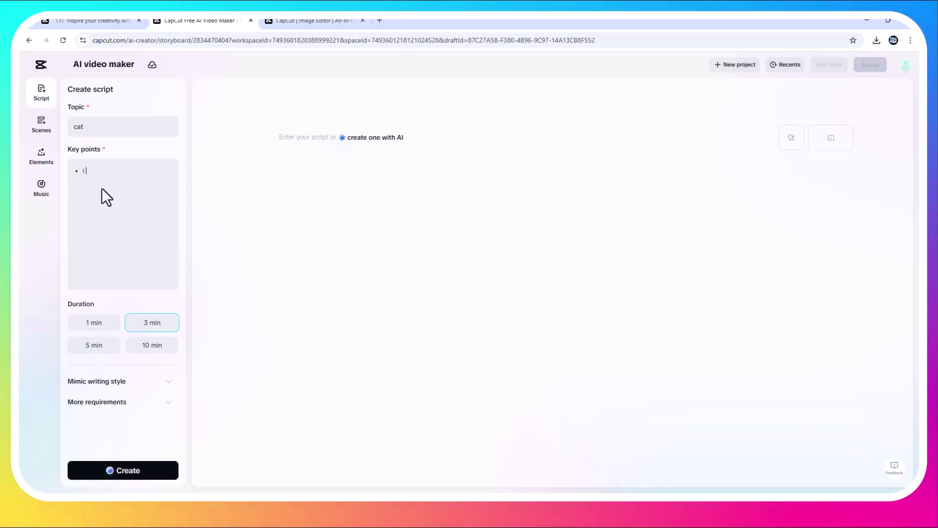
text( want a cat video in its pet)
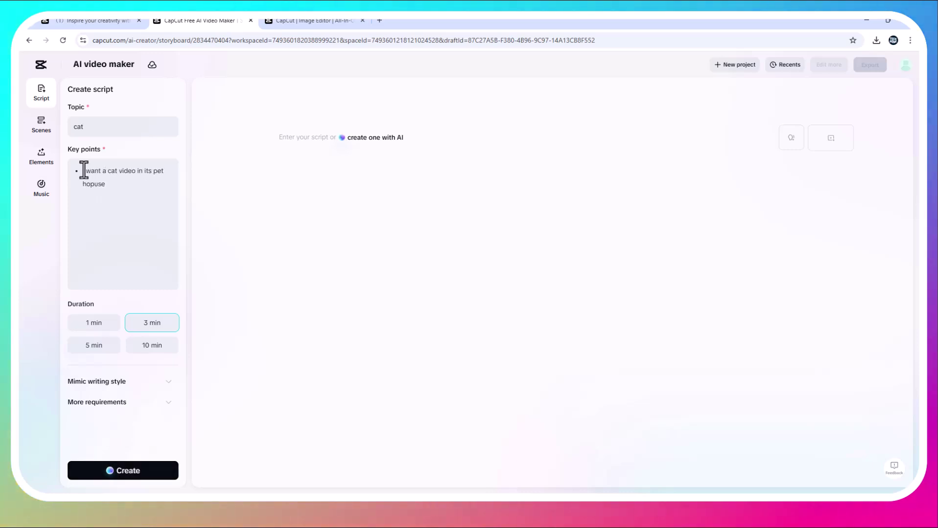
text( house)
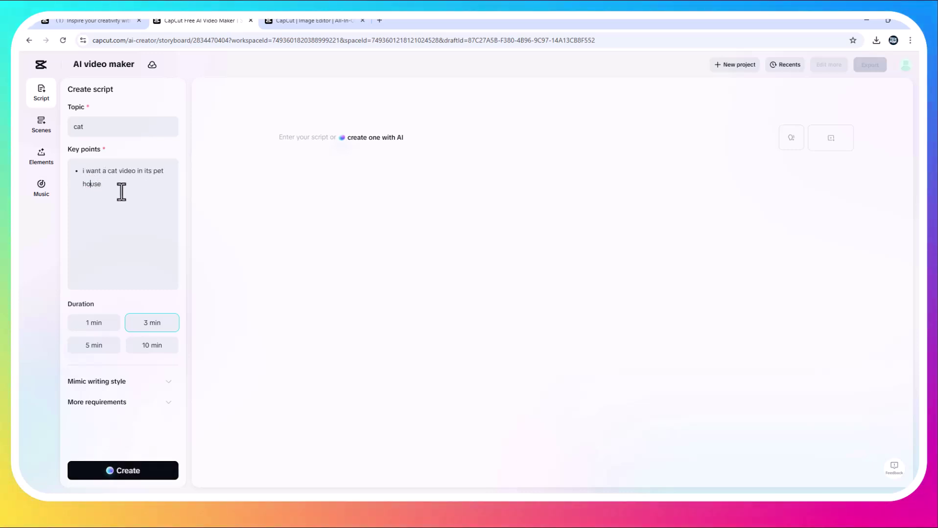
click(106, 322)
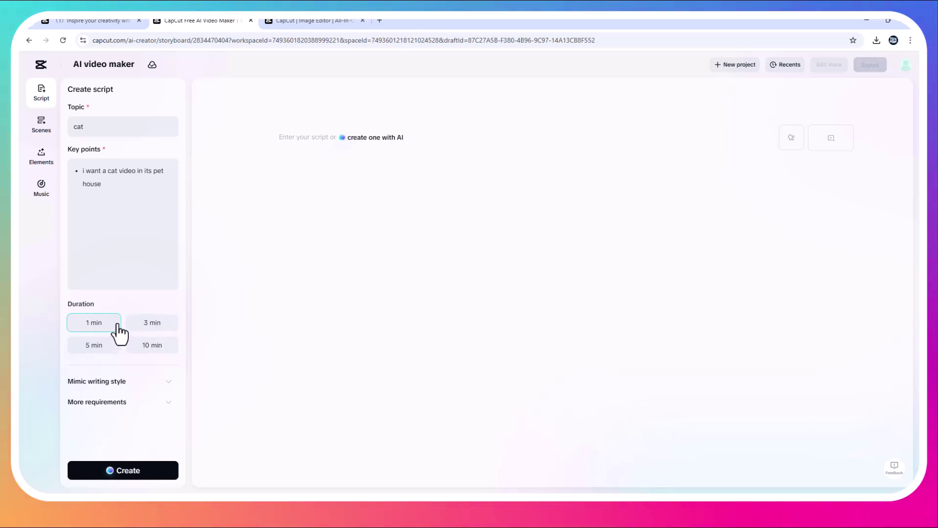
click(168, 381)
click(168, 402)
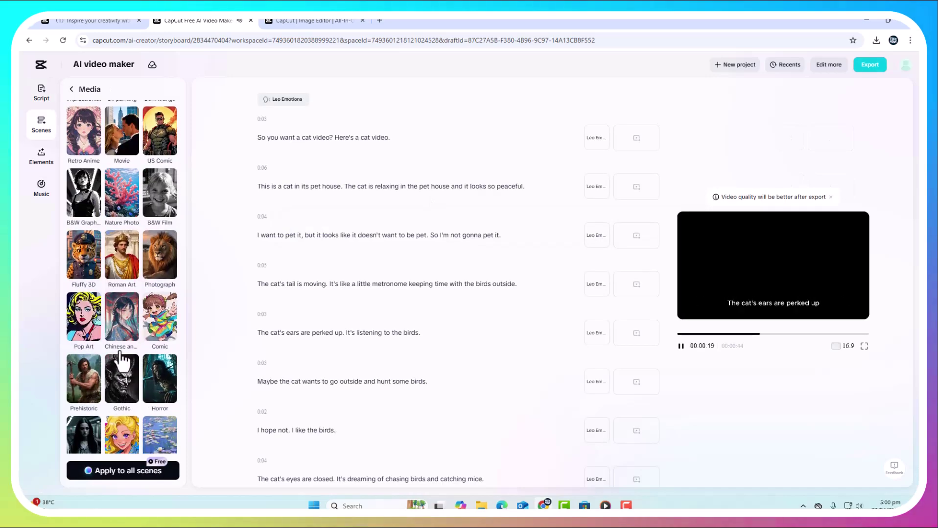
scroll(122, 362, down, 3)
Step: Apply the chosen style to all cat scenes and review the video elements
click(122, 470)
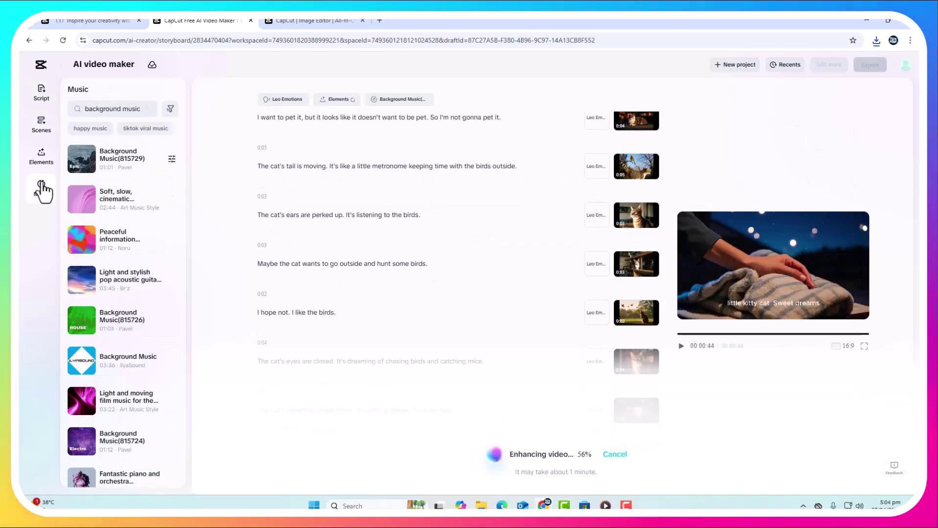
click(41, 156)
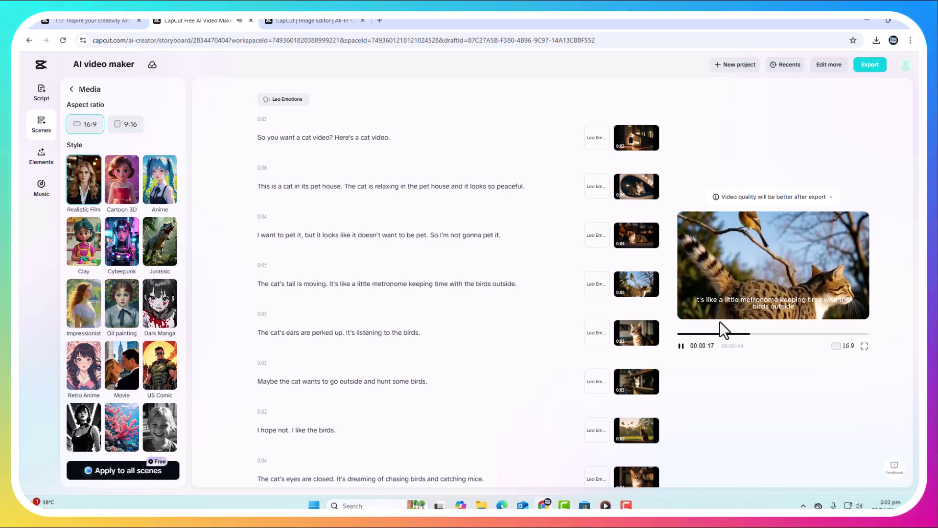
Step: Export the cat video as 720p mp4 at 24fps and close the download dialog
click(868, 65)
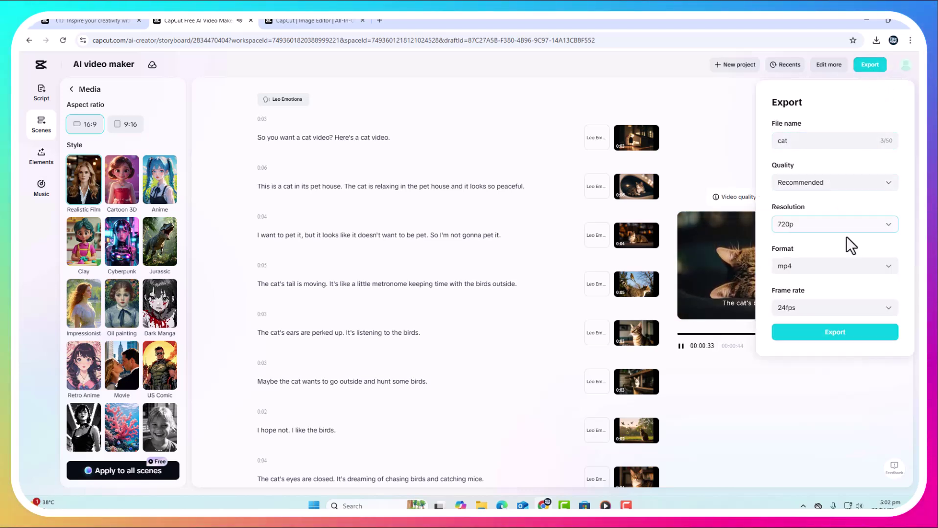
click(834, 333)
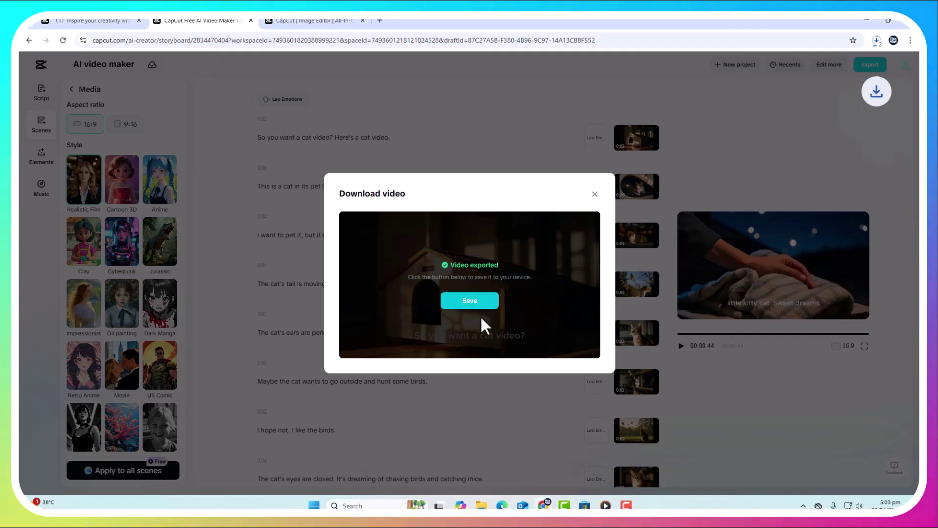
click(594, 195)
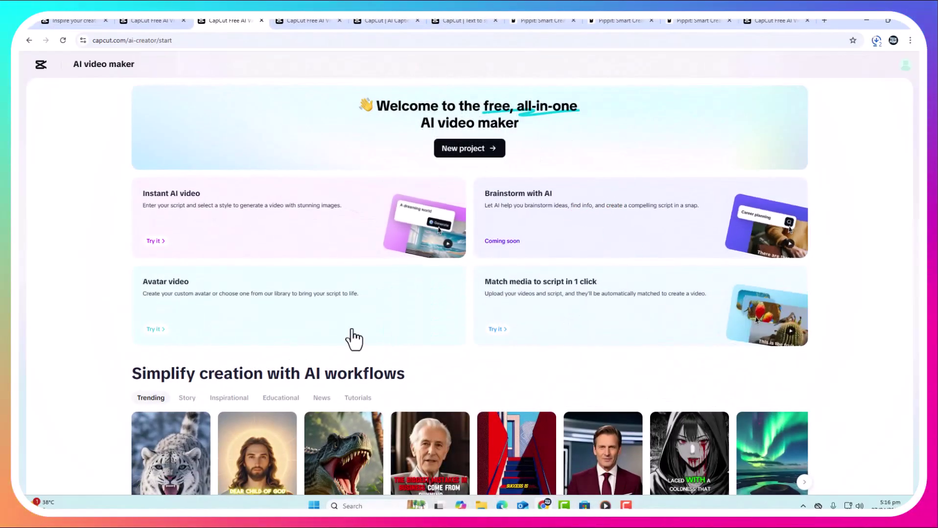
Step: Create an Instant AI video with an AI-written script from 'A DOG IN THE MARKET'
click(155, 241)
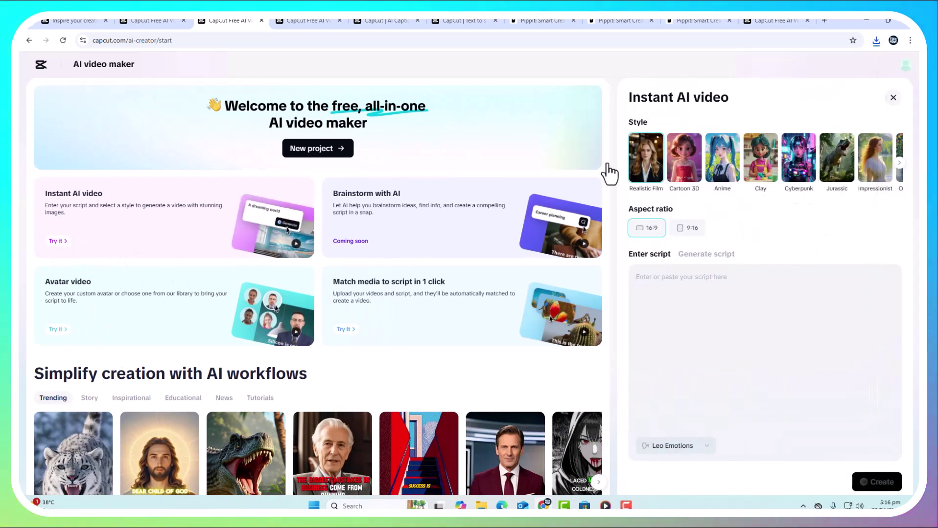
scroll(762, 157, down, 5)
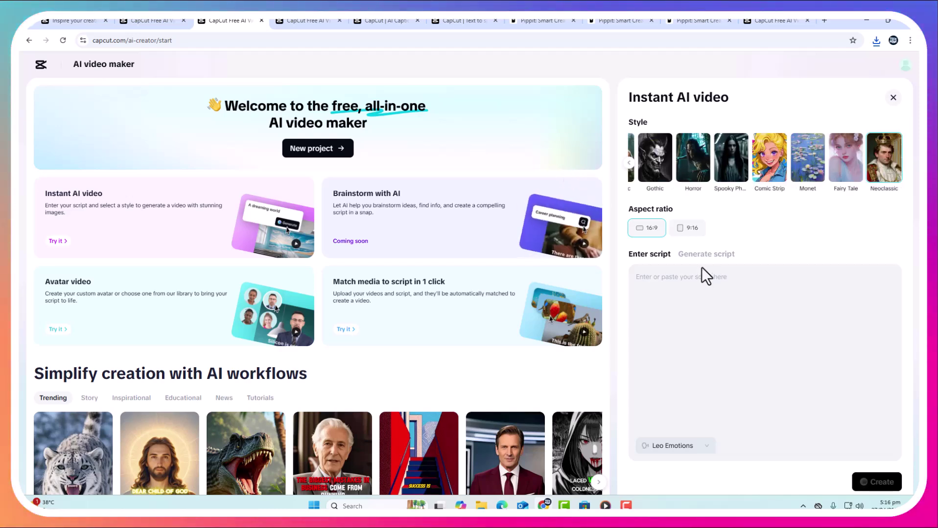
click(716, 281)
click(717, 253)
text(A DOG)
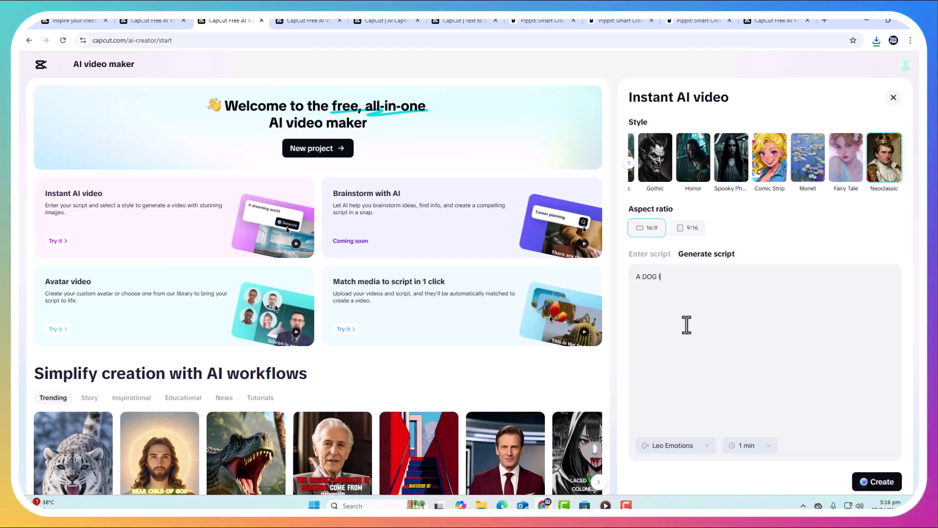
text(IN THE MARKET)
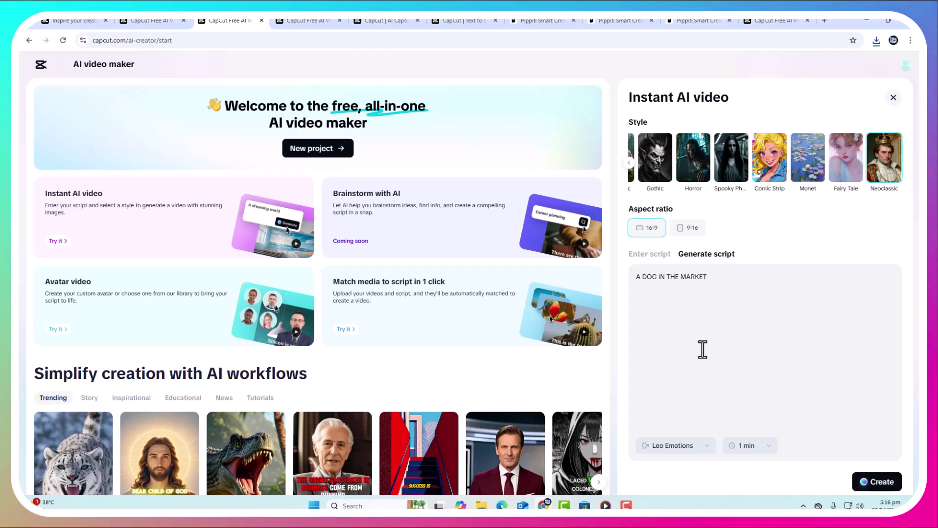
click(876, 483)
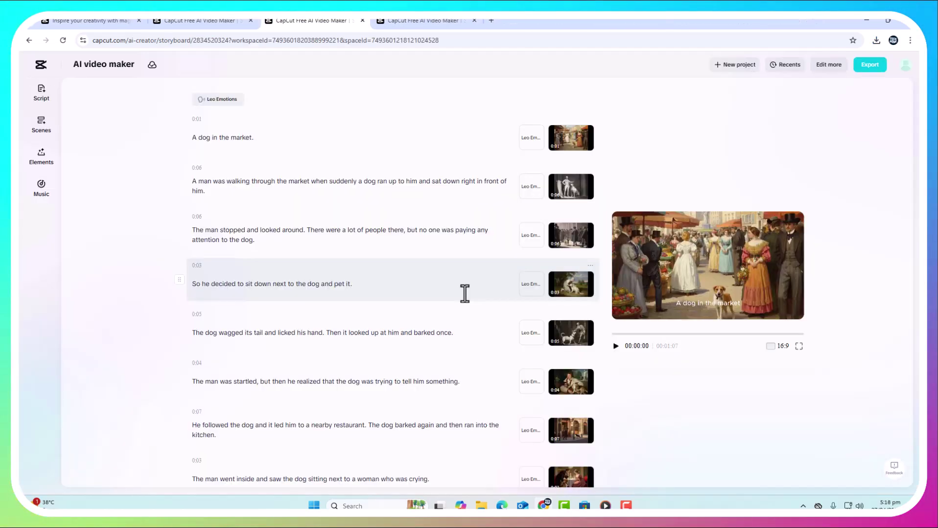
Step: Play the dog story, then browse the Professional, Casual and Trending avatars
click(615, 347)
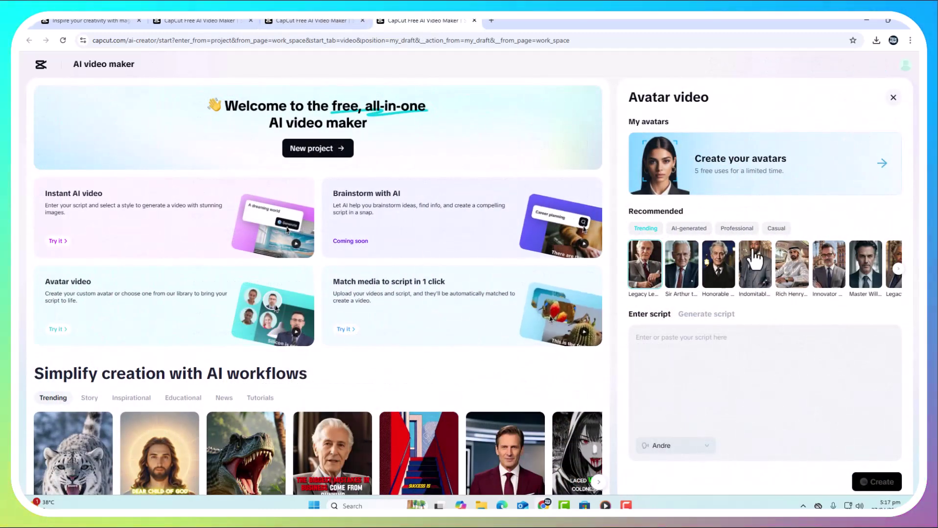
click(688, 229)
click(735, 229)
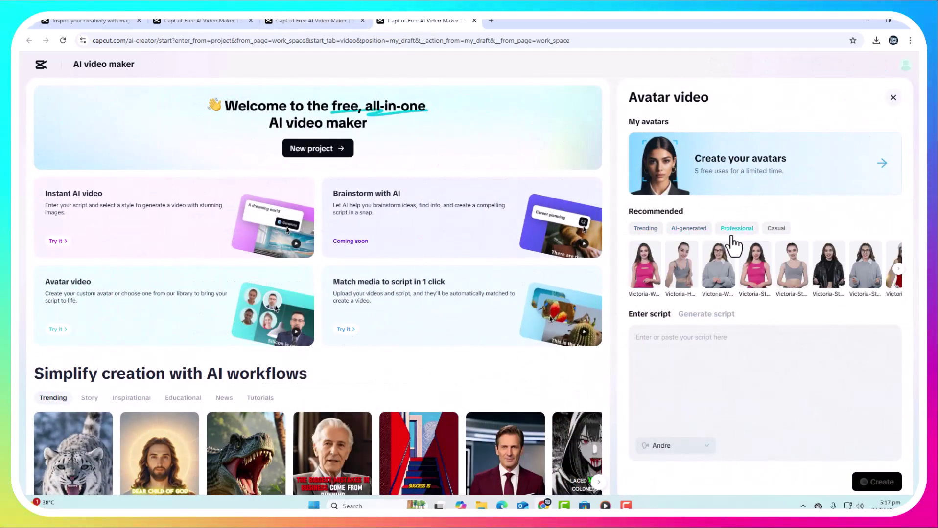
click(776, 228)
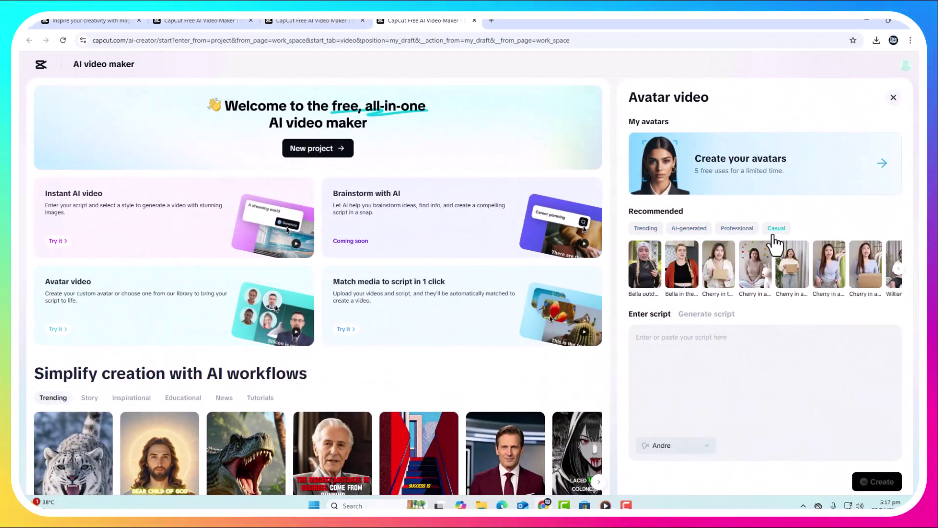
click(647, 229)
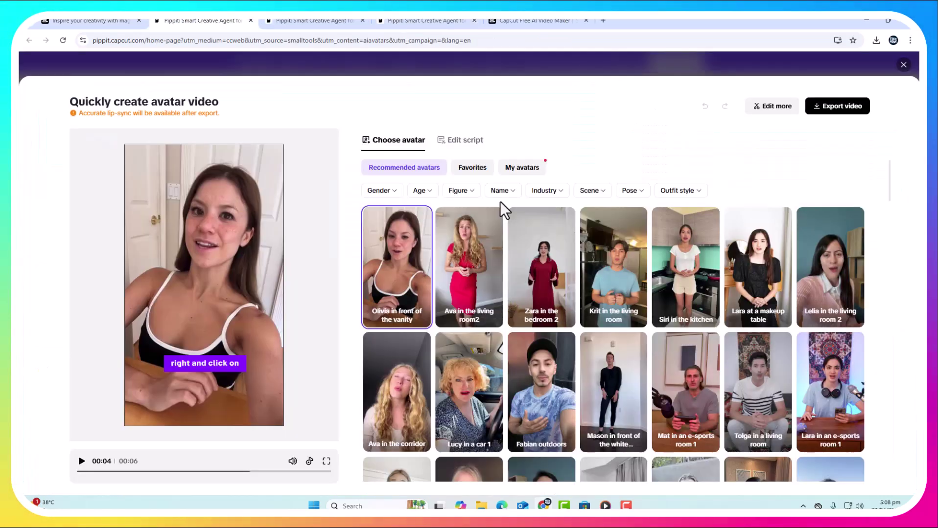
Step: Use the 'Lara at a makeup table' avatar and bring up its export settings
click(522, 168)
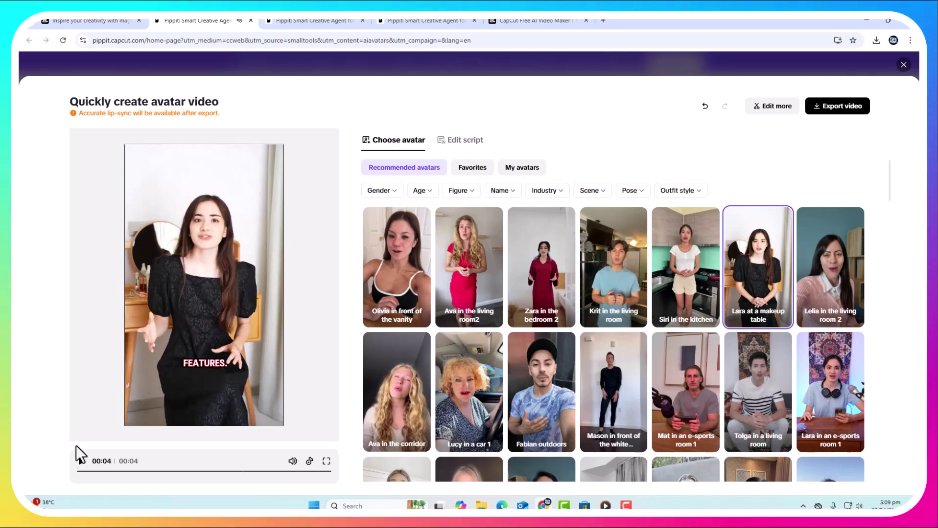
click(836, 106)
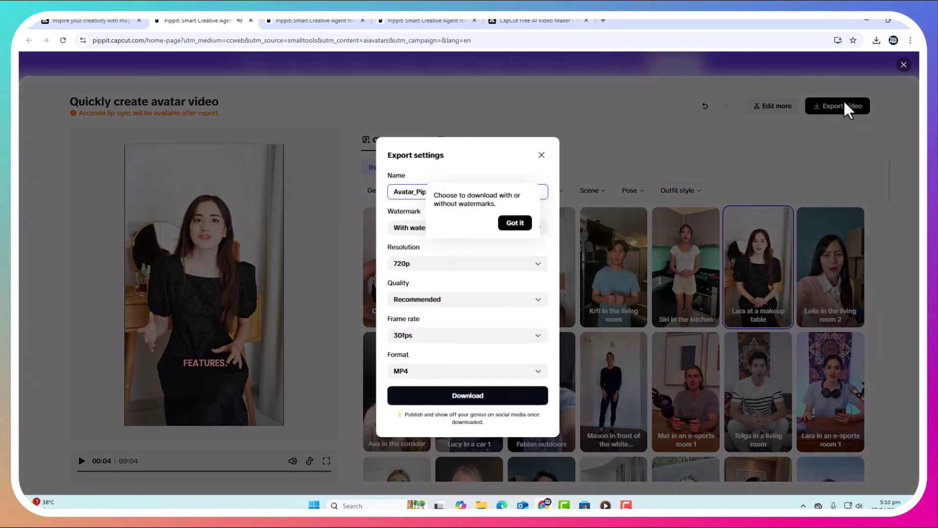
scroll(388, 209, down, 5)
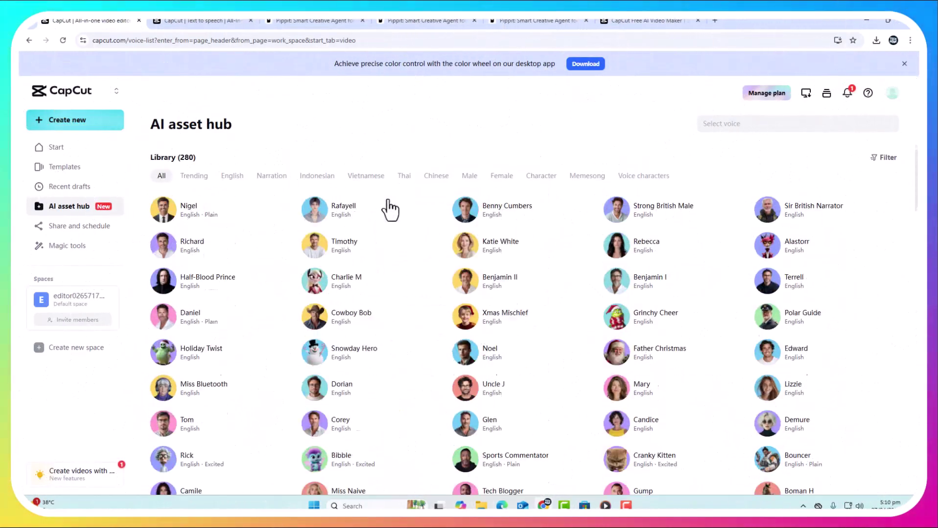
scroll(388, 208, down, 5)
scroll(388, 208, down, 5)
scroll(388, 208, down, 5)
scroll(391, 210, down, 5)
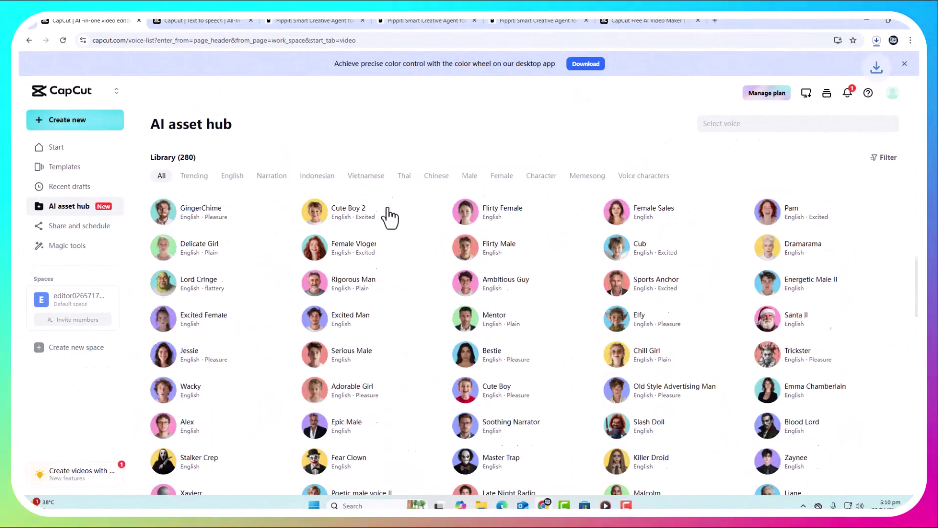
scroll(308, 210, down, 5)
scroll(304, 211, down, 3)
scroll(304, 211, down, 3)
scroll(303, 209, down, 2)
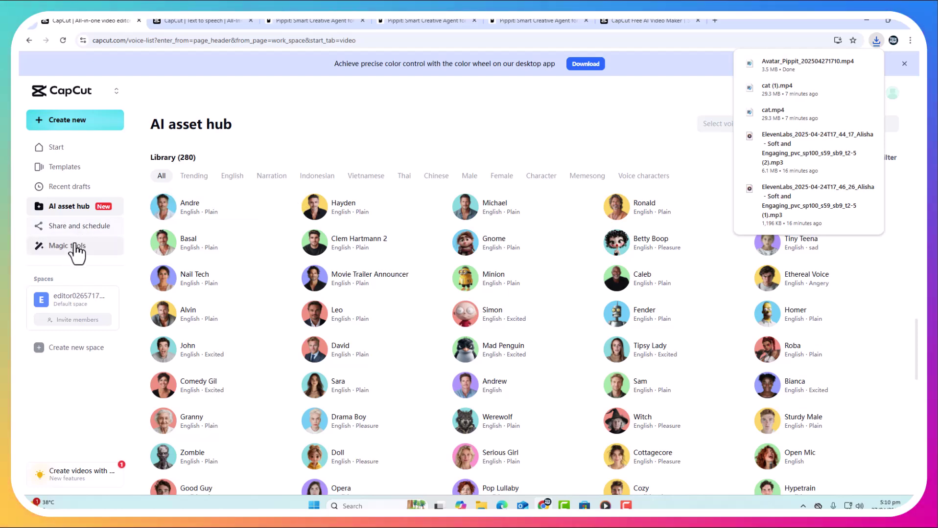
Step: Return to the Start home page from the voice library
click(56, 147)
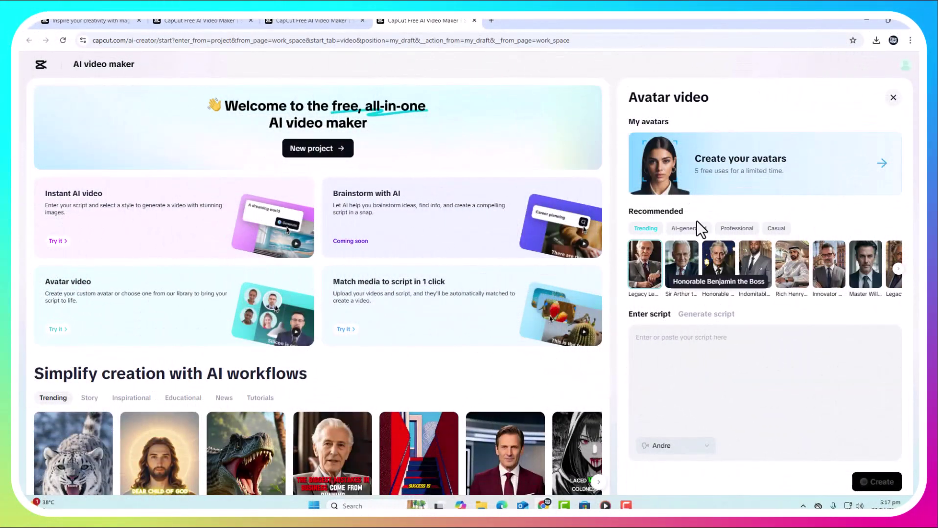
Step: Browse the AI-generated, Professional and Casual avatars, then choose AI script generation
click(688, 229)
click(734, 228)
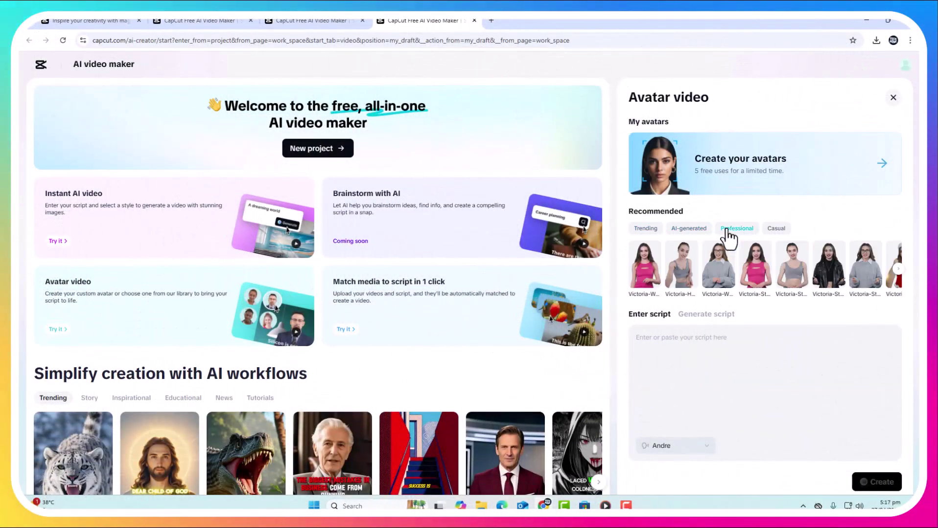
click(775, 229)
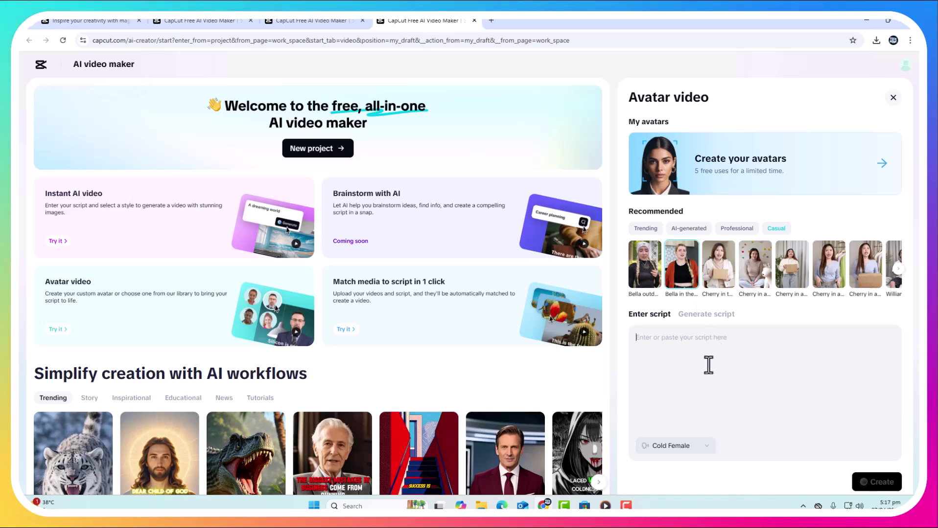
click(706, 314)
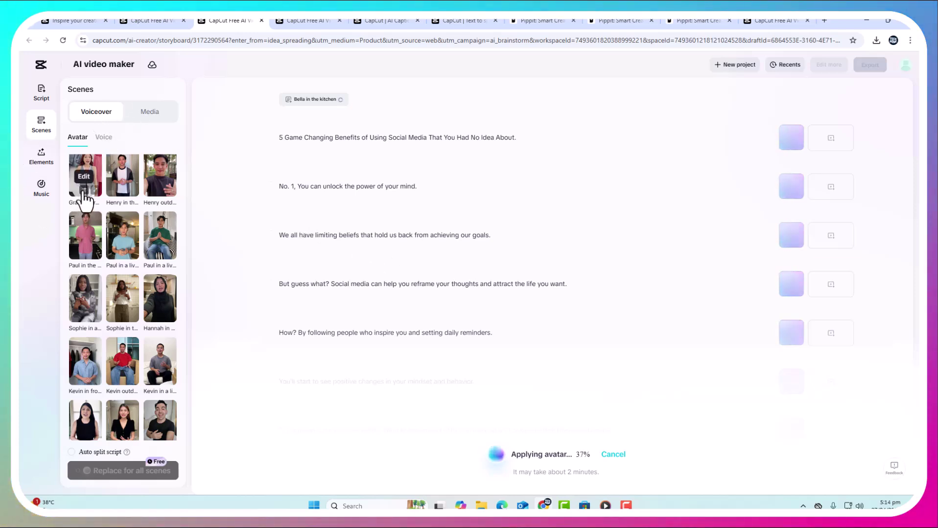
scroll(110, 329, down, 5)
scroll(110, 330, down, 5)
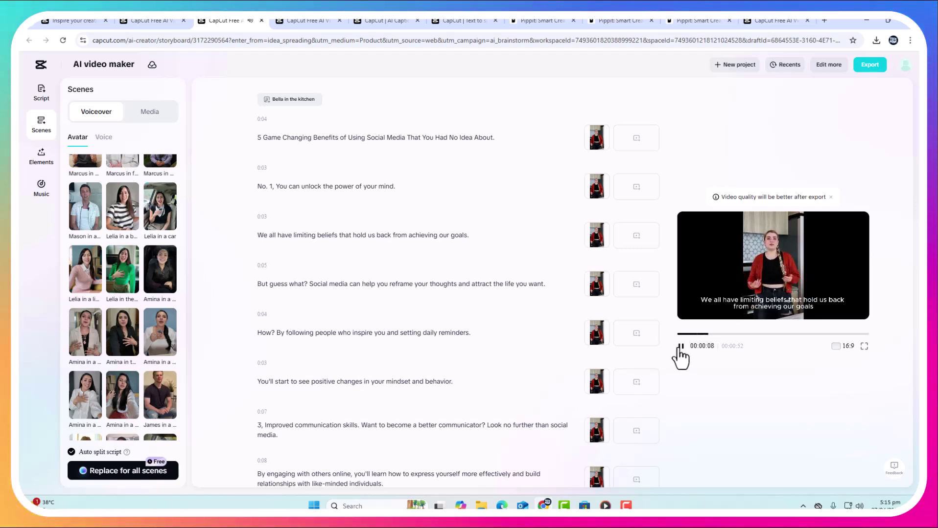
Step: Open the export dropdown for the social media benefits avatar video
click(869, 65)
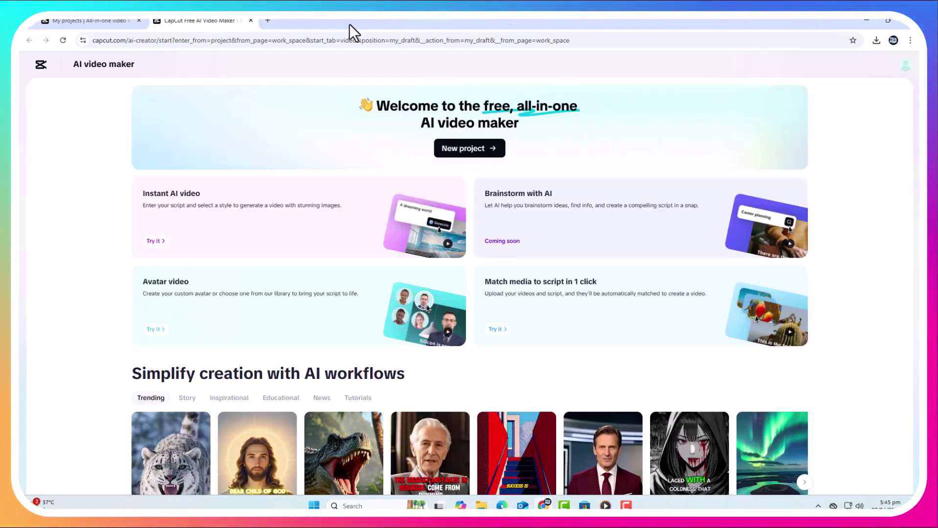
Step: Open the video Templates library from My projects and filter it to the Gaming category
click(105, 22)
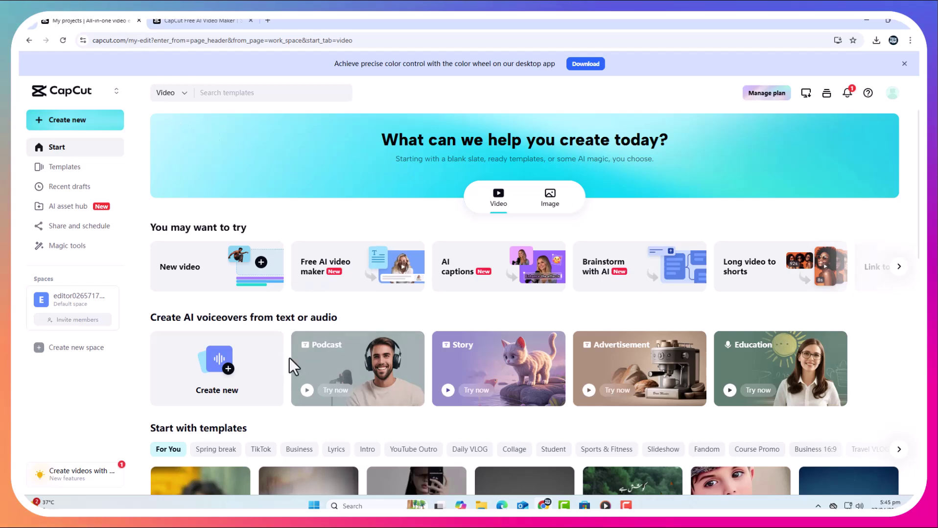
scroll(293, 366, down, 2)
click(65, 167)
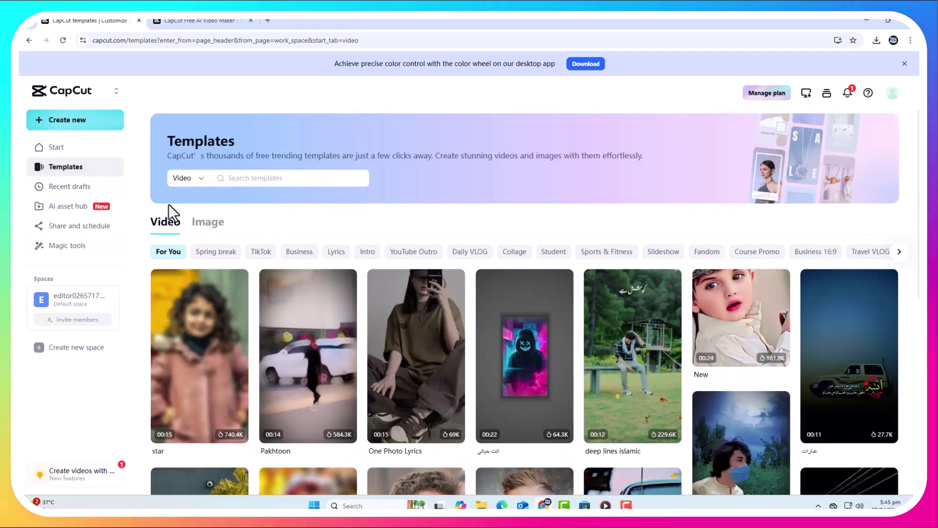
click(201, 178)
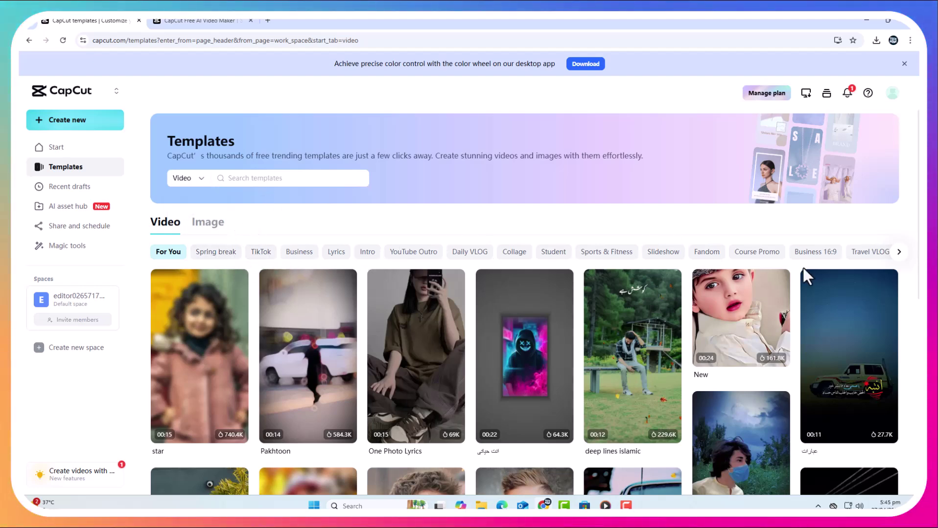
click(898, 252)
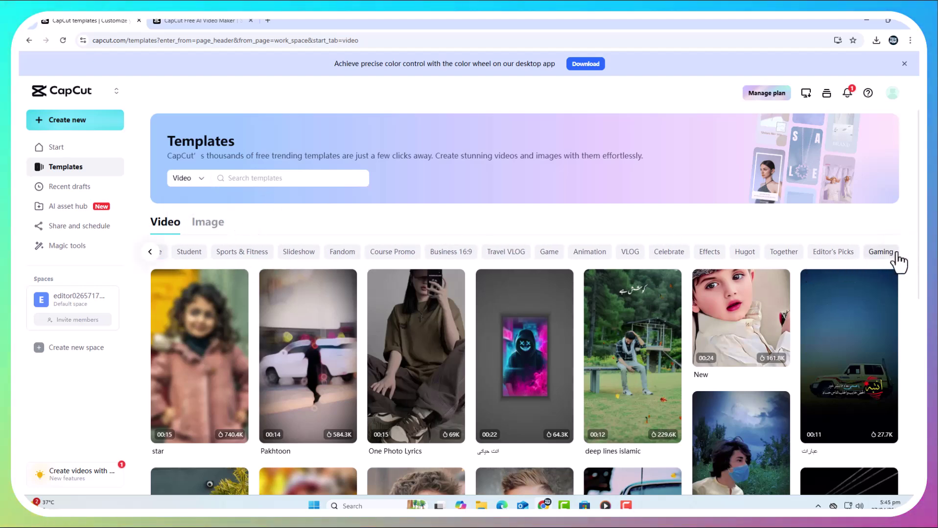
click(882, 252)
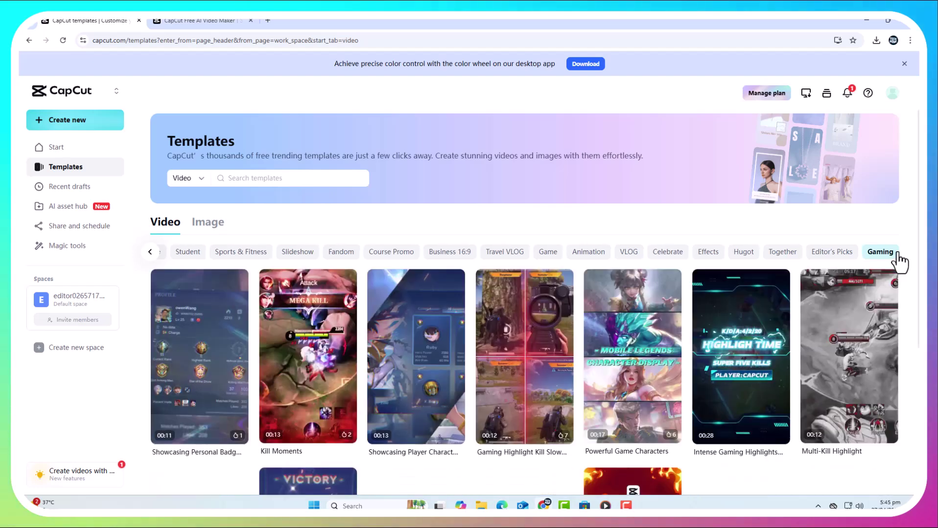
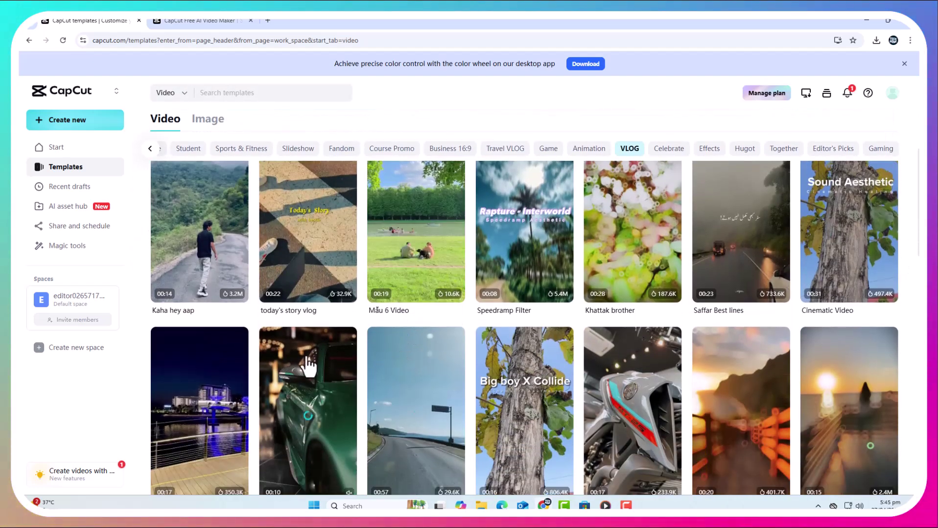
scroll(409, 359, down, 1)
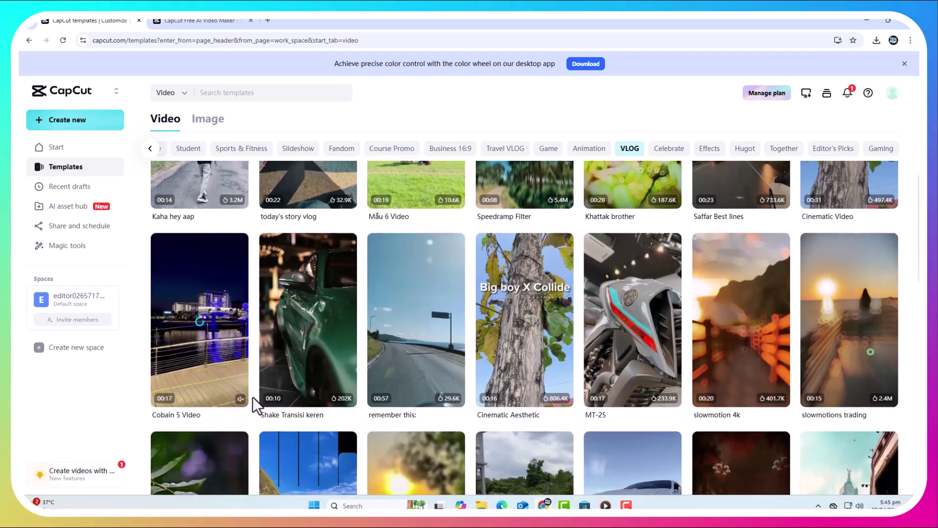
Step: Open the VLOG template 'Cobain 5 Video' in the online editor and show the Templates panel
click(202, 322)
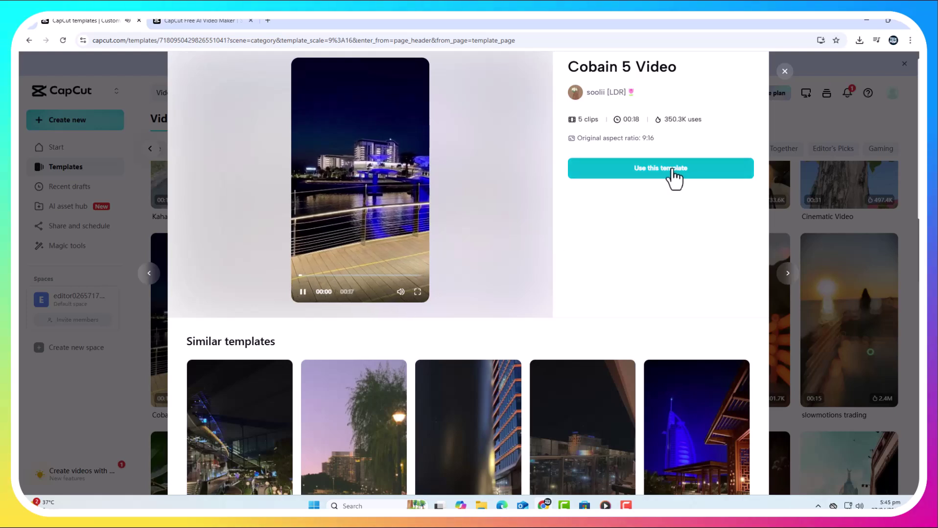
click(672, 171)
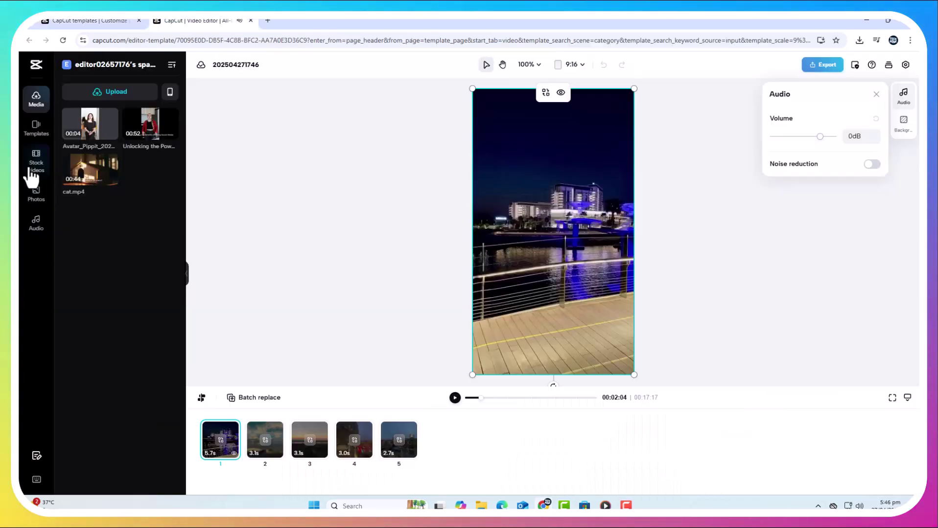
click(36, 128)
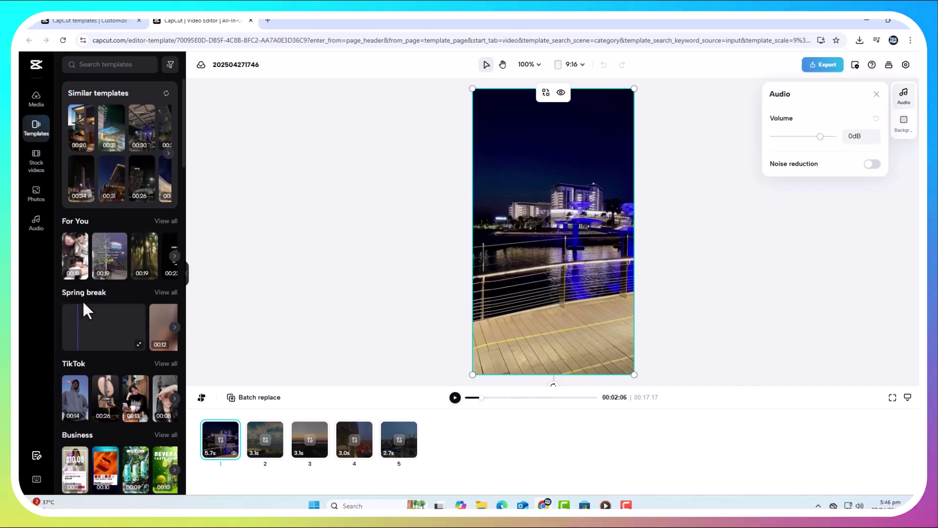
mouse_move(103, 327)
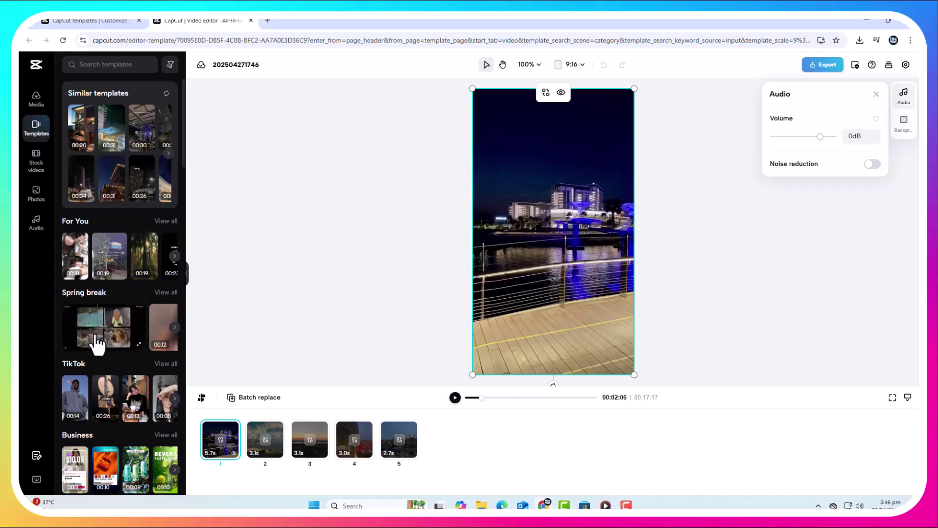
Step: Browse the Stock videos panel for media to replace the first template clip
click(36, 162)
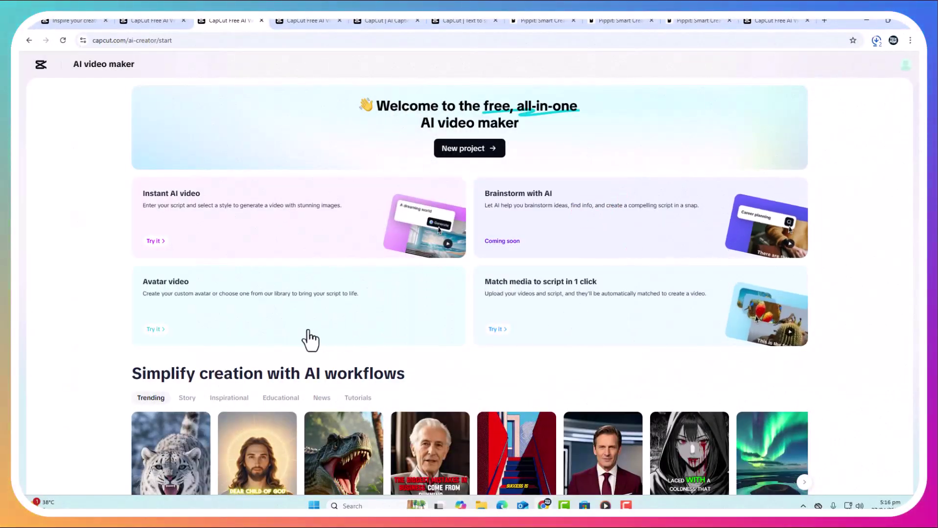
Step: Generate a 16:9 Instant AI video from the script prompt 'A DOG IN THE MARKET'
click(193, 214)
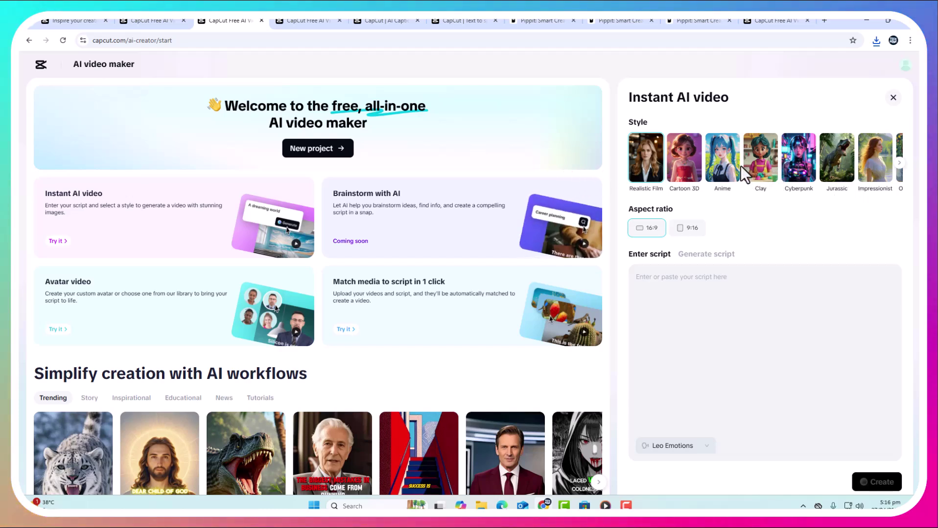
scroll(740, 166, right, 2)
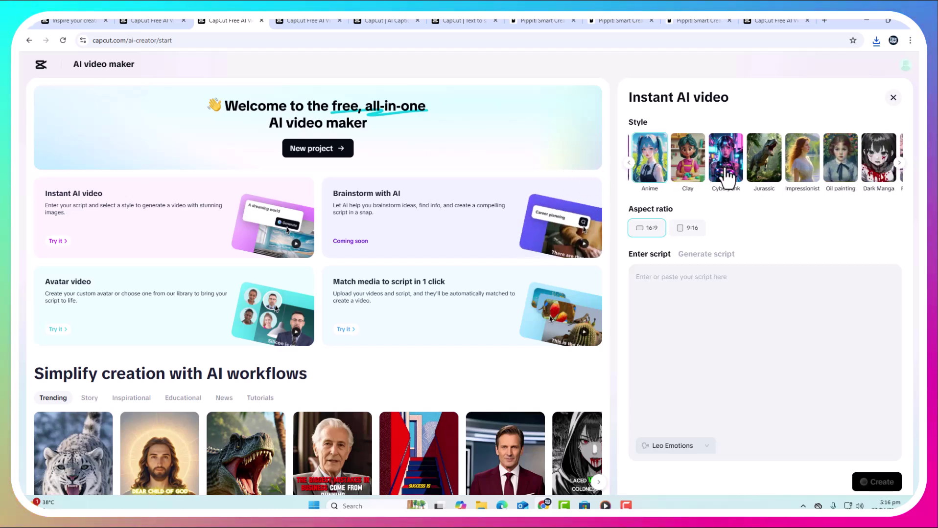
click(901, 158)
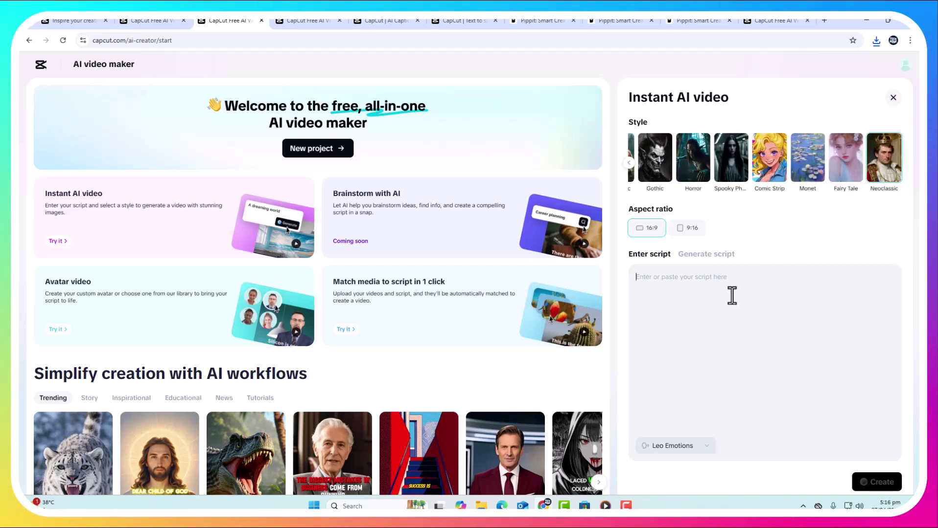
click(706, 254)
text(A DOG IN THE MARKET)
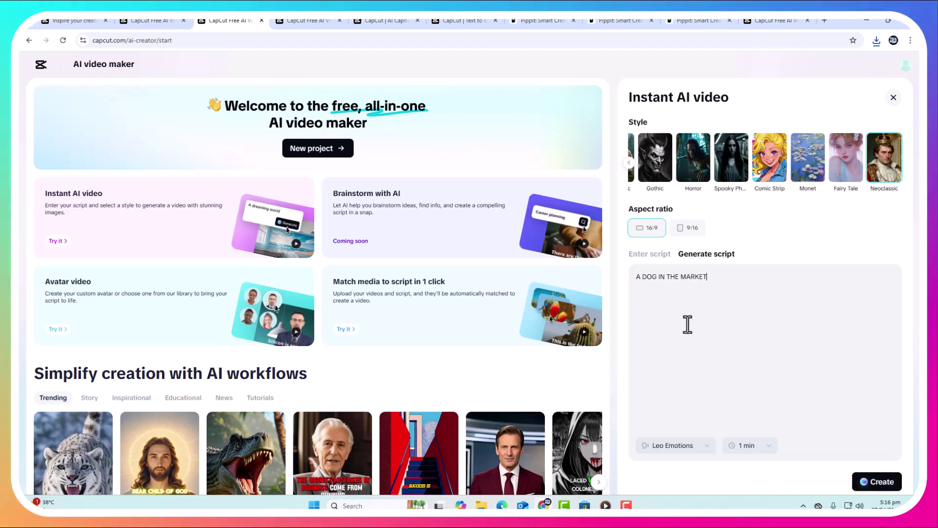
click(877, 482)
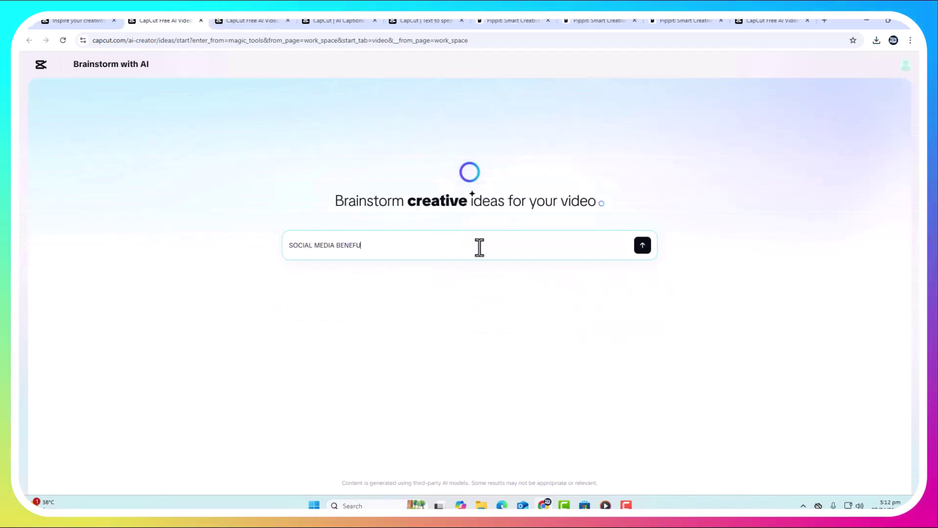
text(TS)
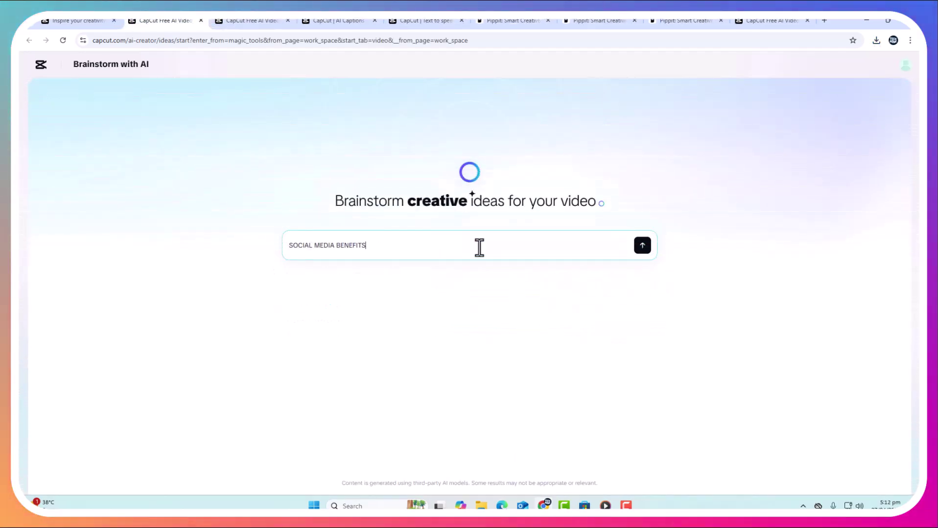
Step: Brainstorm 'SOCIAL MEDIA BENEFITS', pin the first topic, and generate a script from it
click(642, 246)
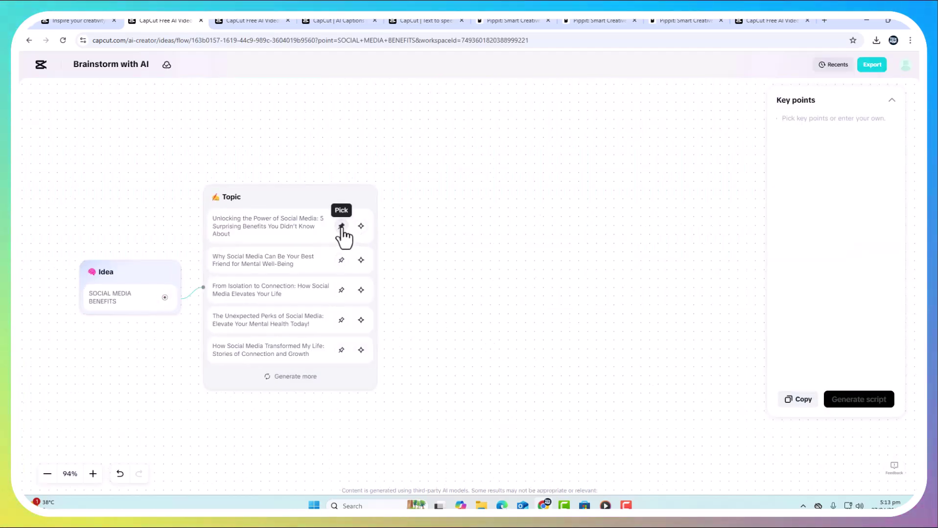
click(341, 226)
click(295, 377)
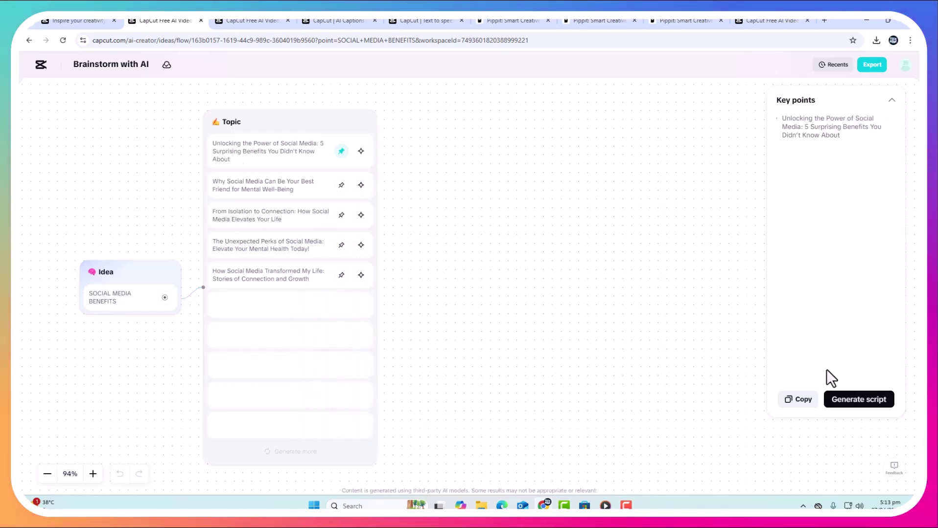
click(858, 399)
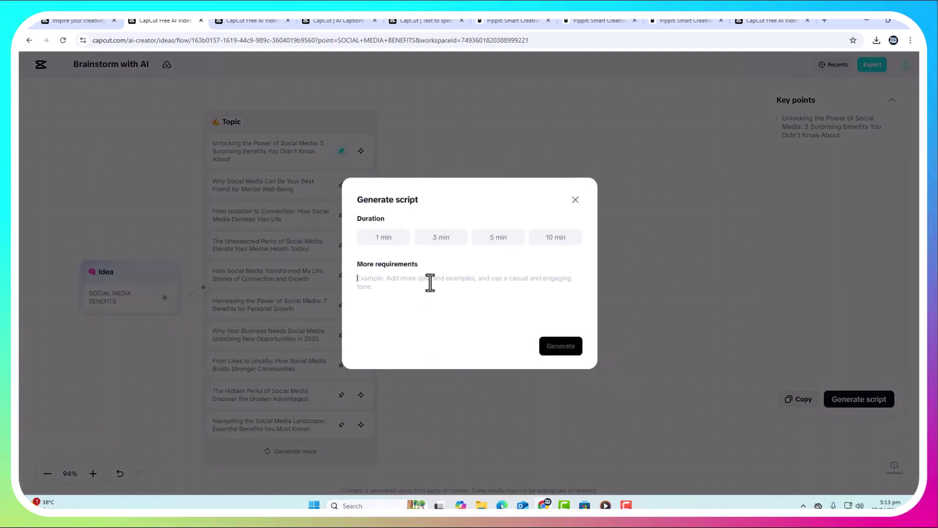
click(560, 347)
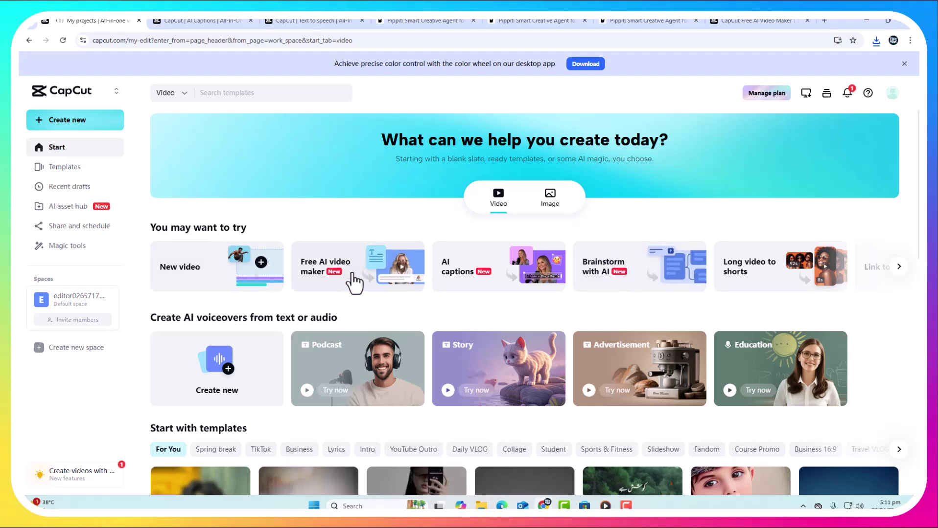
scroll(354, 281, down, 3)
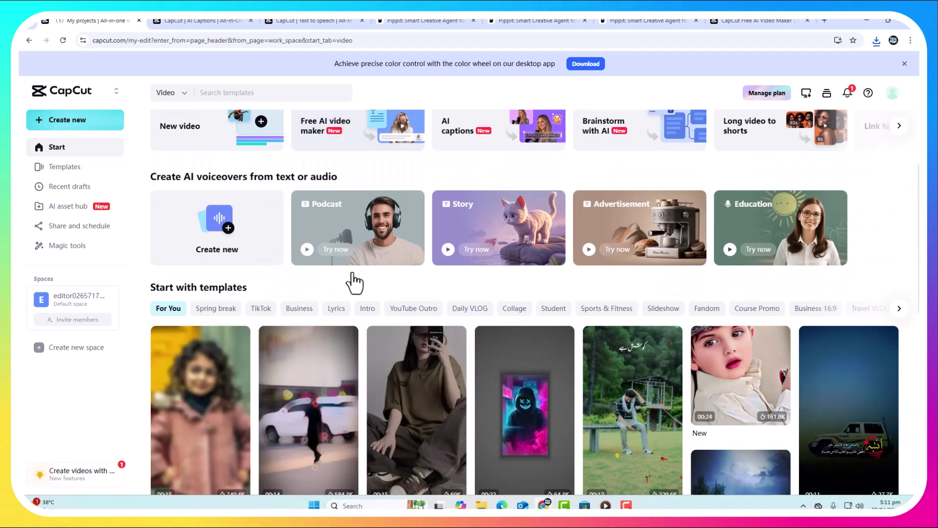
scroll(354, 280, up, 3)
Step: Start a new script draft from the 'Free AI video maker' home card
click(354, 277)
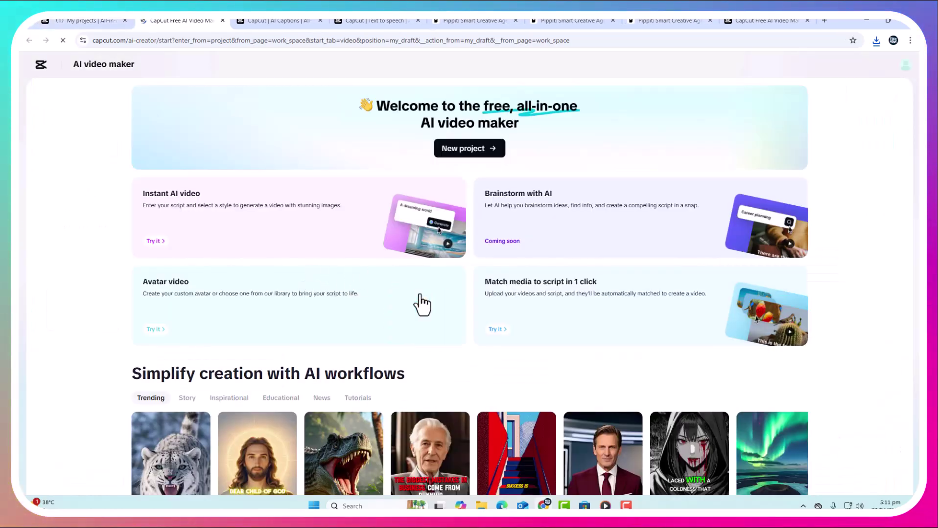
click(88, 21)
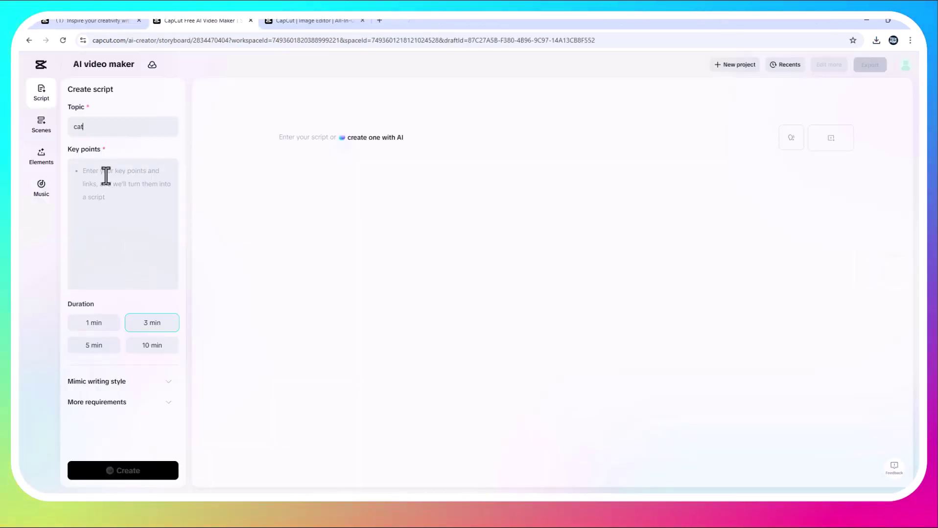
text(i want a cat video in its pet house)
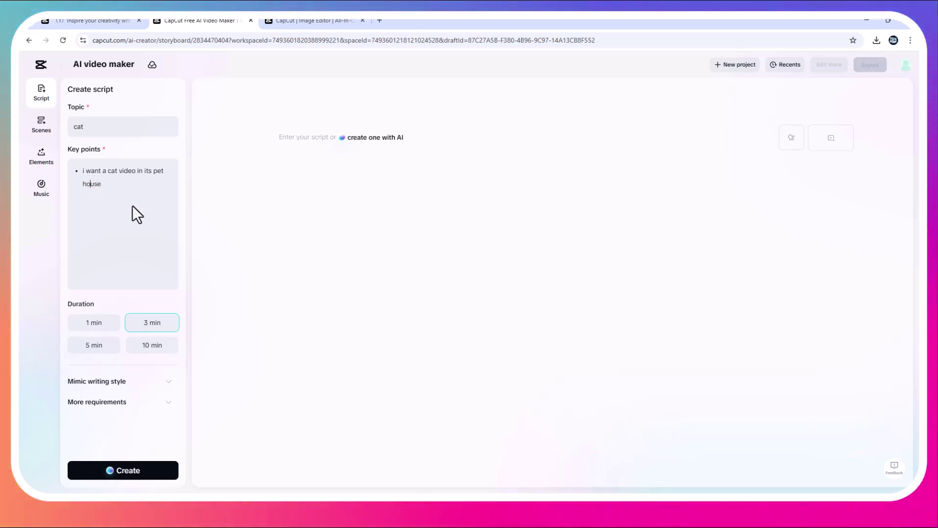
Step: Generate a one-minute cat video script and apply the chosen style to every scene
click(110, 326)
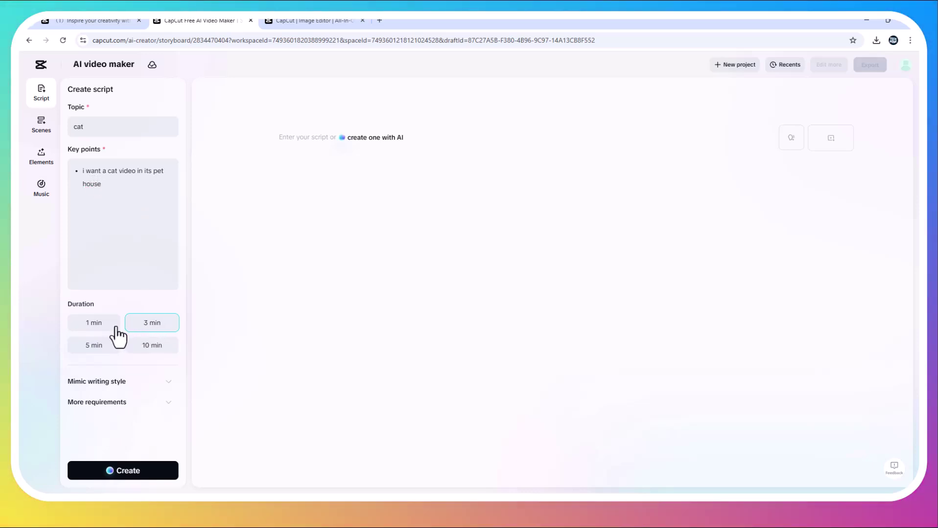
click(170, 383)
click(123, 471)
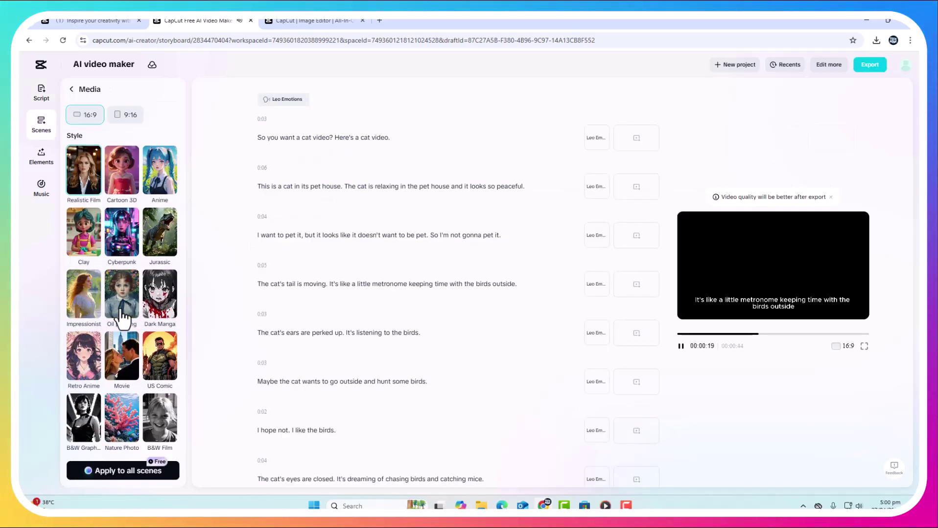
scroll(122, 359, up, 2)
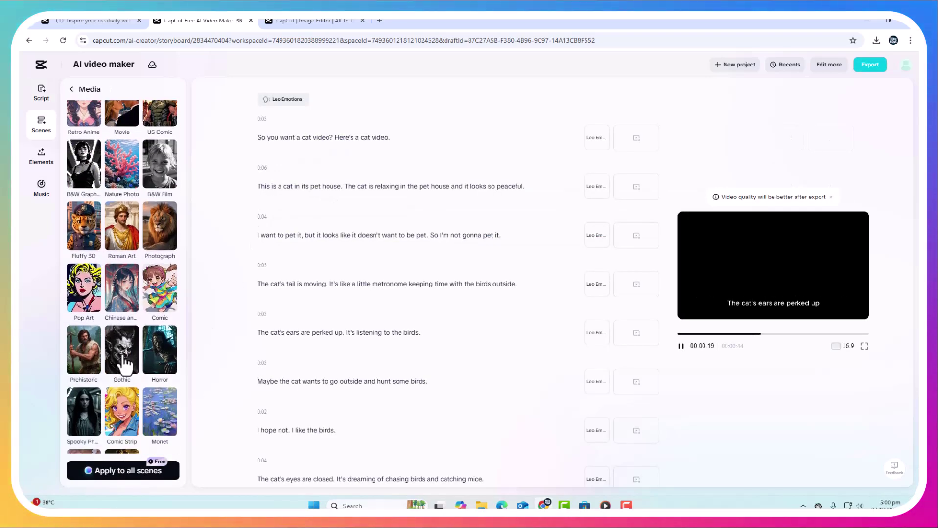
click(122, 472)
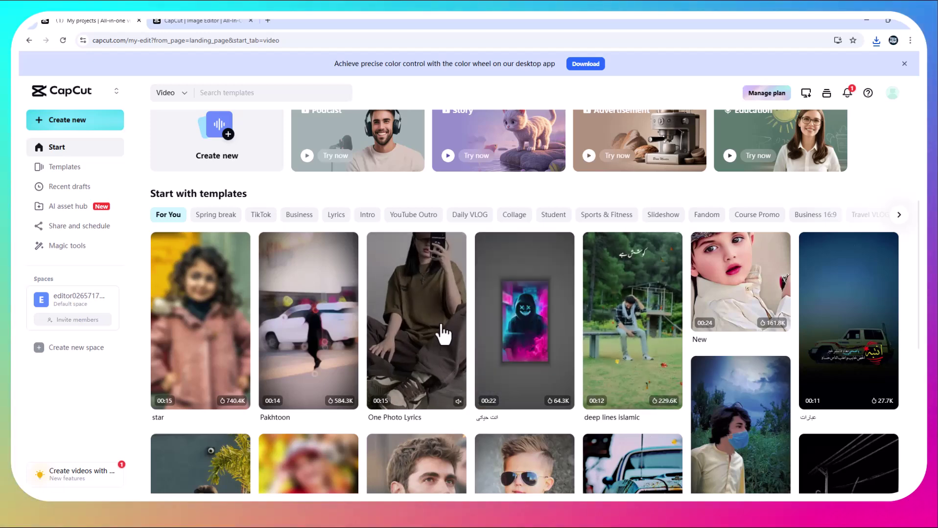
mouse_move(200, 321)
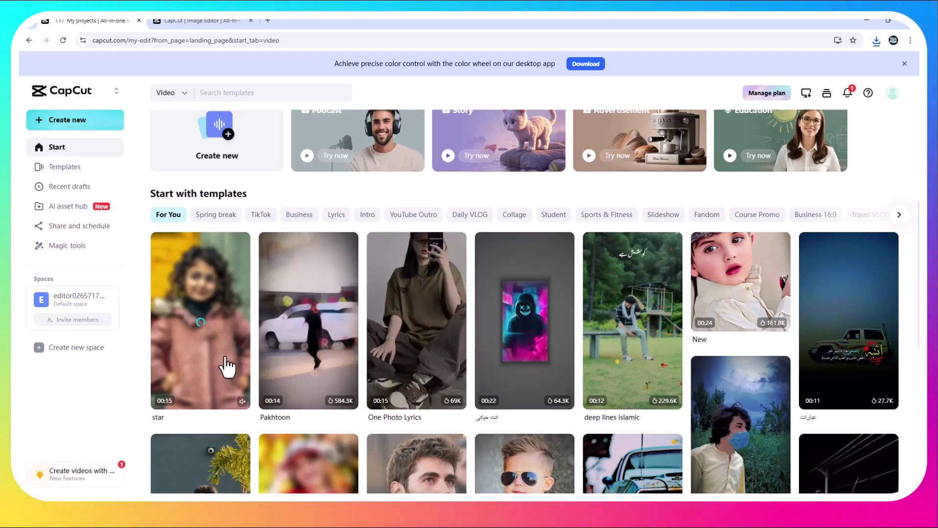
scroll(201, 367, down, 4)
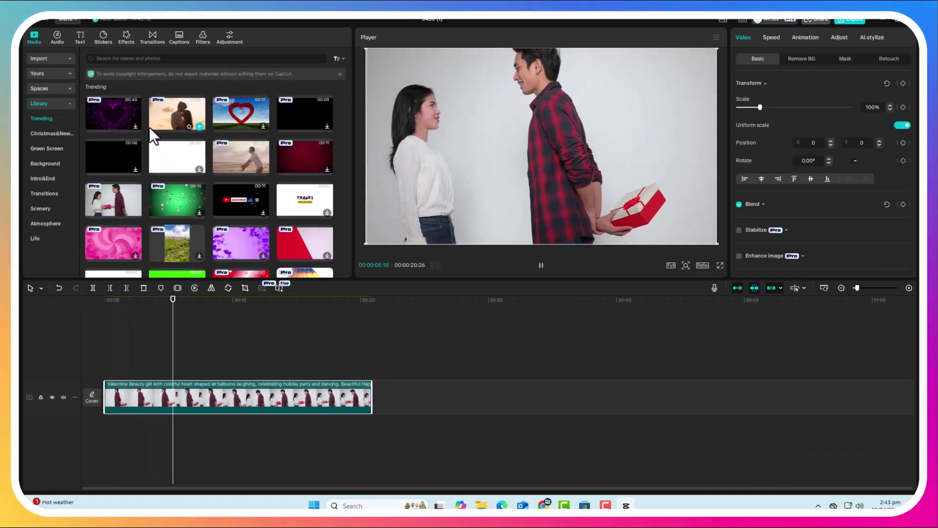
Step: Look through the Effects and Audio tabs, then show the automatic Captions options
click(127, 36)
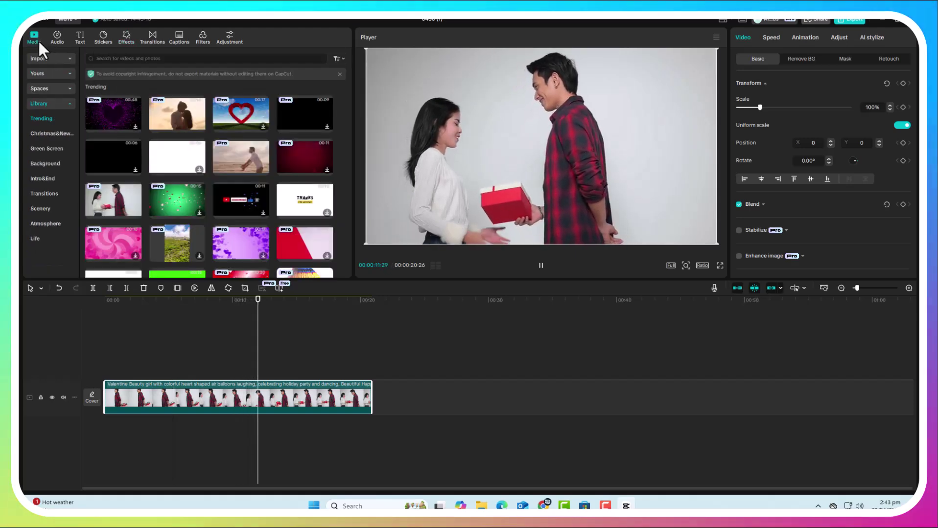
click(57, 39)
click(179, 38)
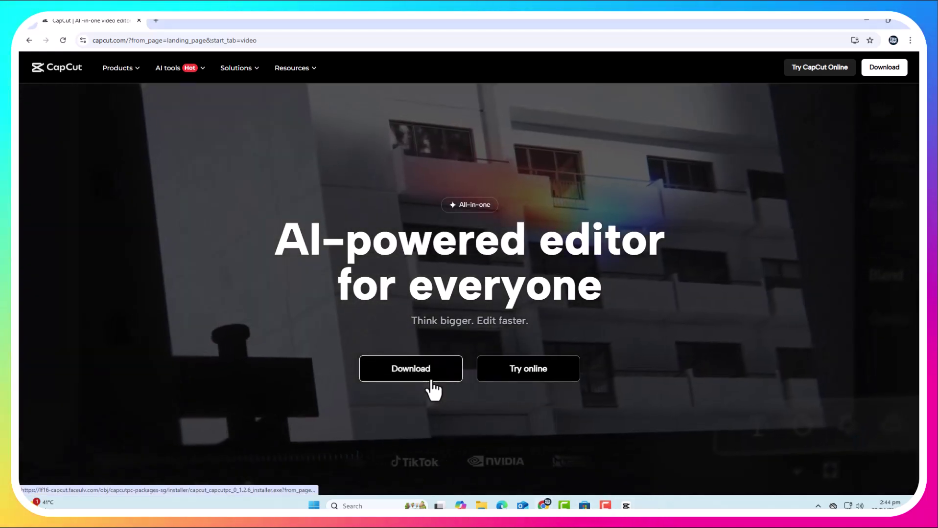
Step: Download the CapCut desktop installer, then sign in to CapCut online with the Google account
click(431, 374)
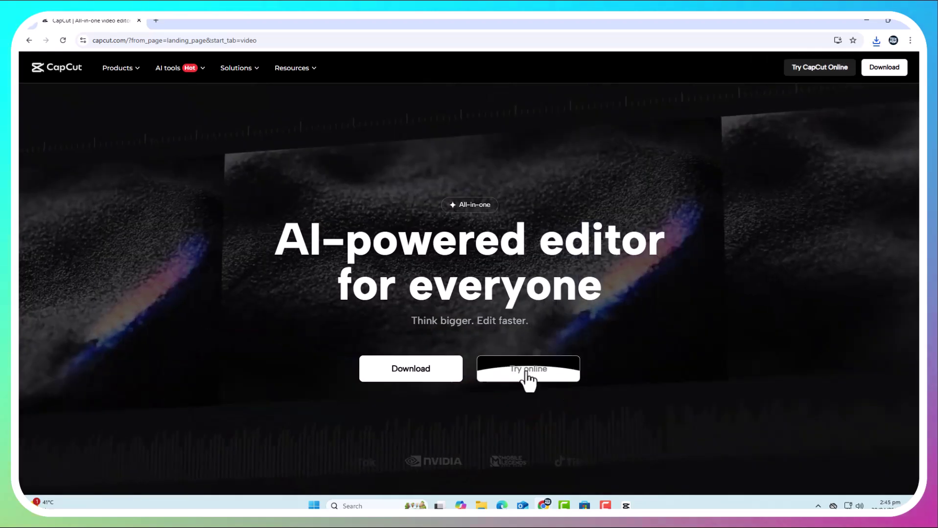
click(528, 370)
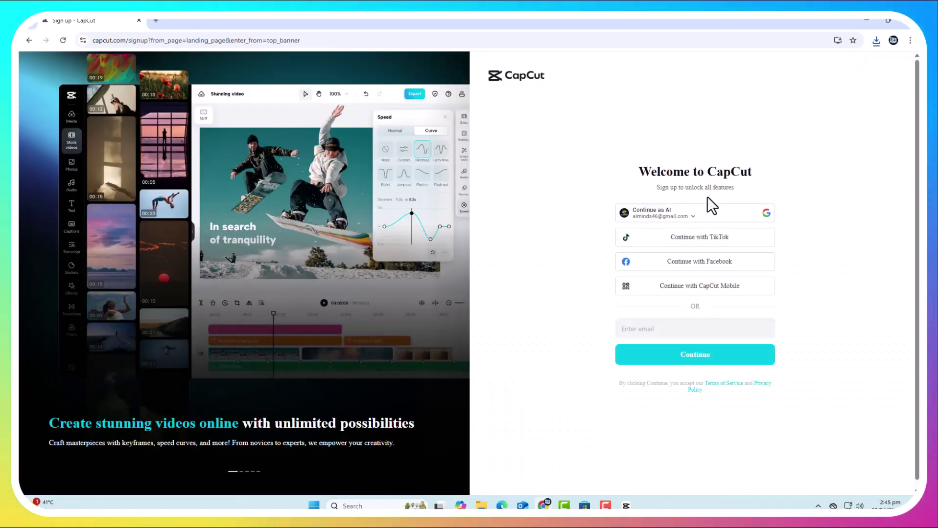
click(684, 218)
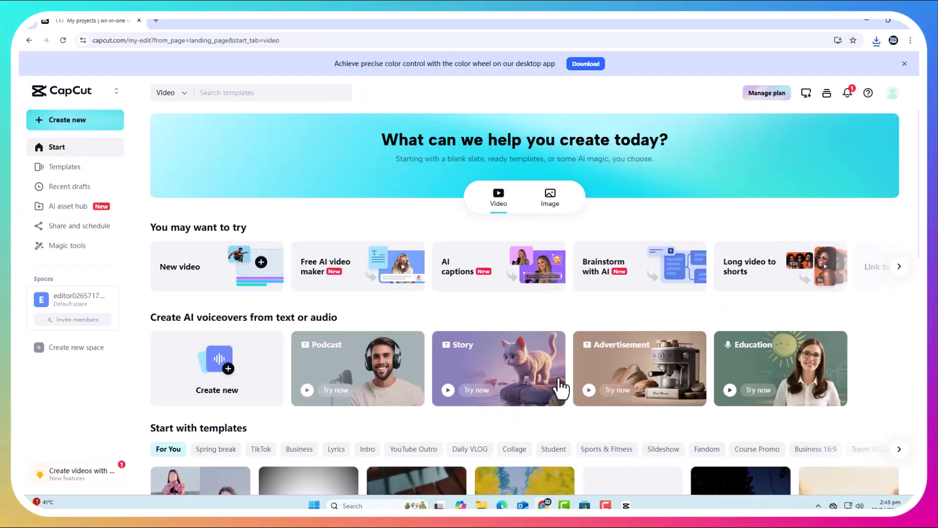
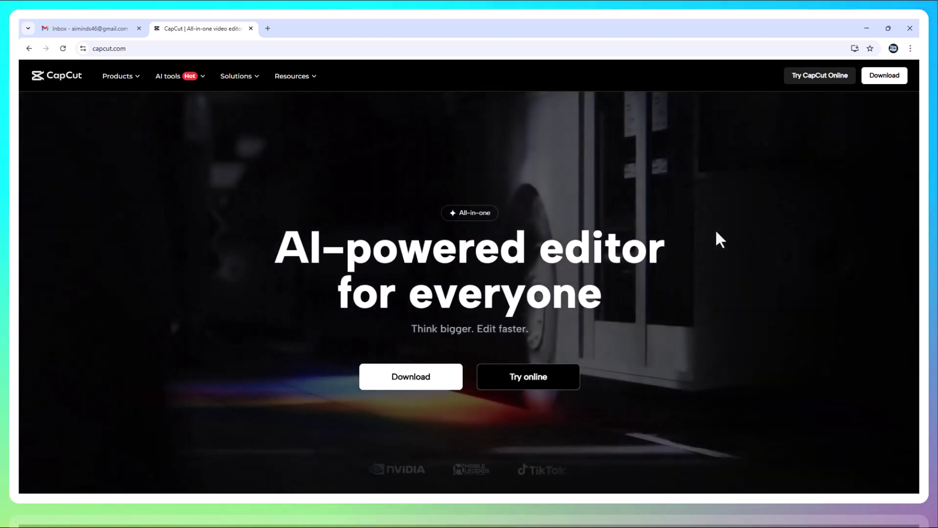
scroll(714, 228, down, 2)
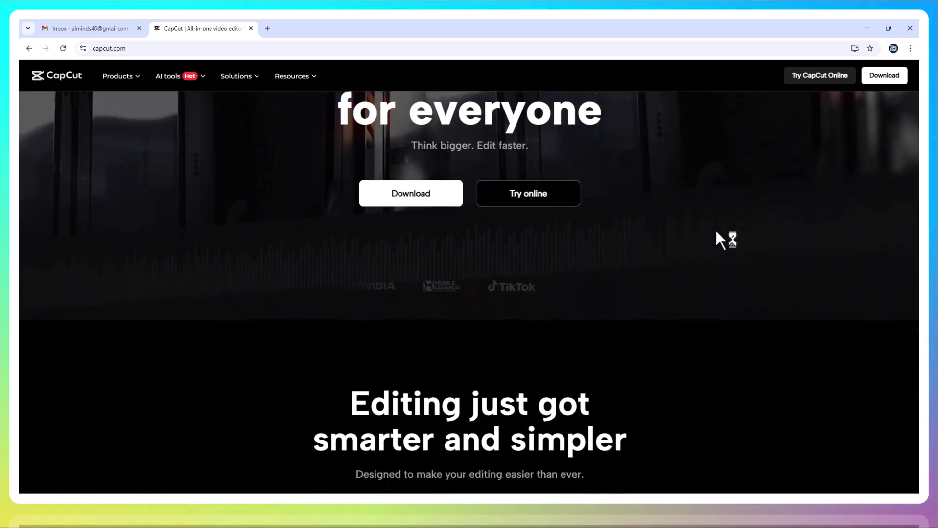
scroll(714, 228, down, 3)
scroll(714, 228, down, 2)
scroll(714, 228, down, 2)
scroll(714, 228, down, 2)
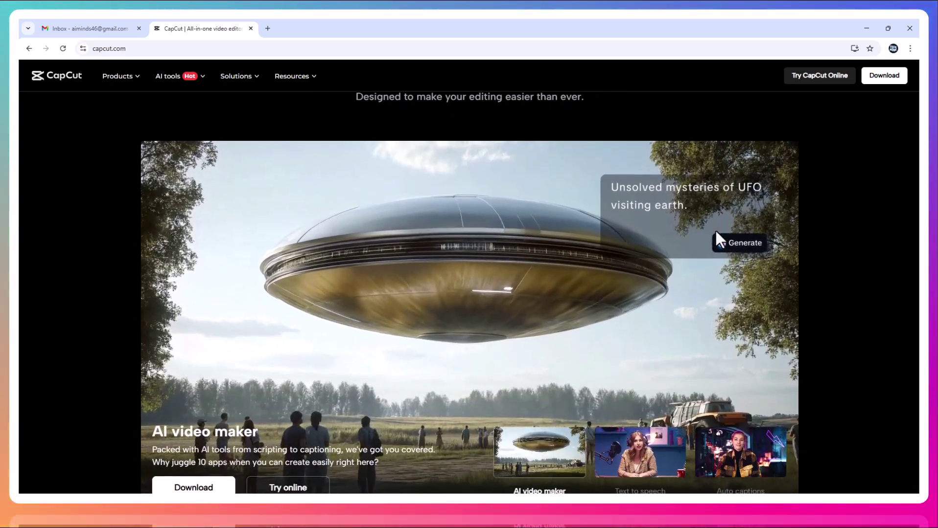
scroll(714, 228, down, 2)
scroll(716, 230, down, 5)
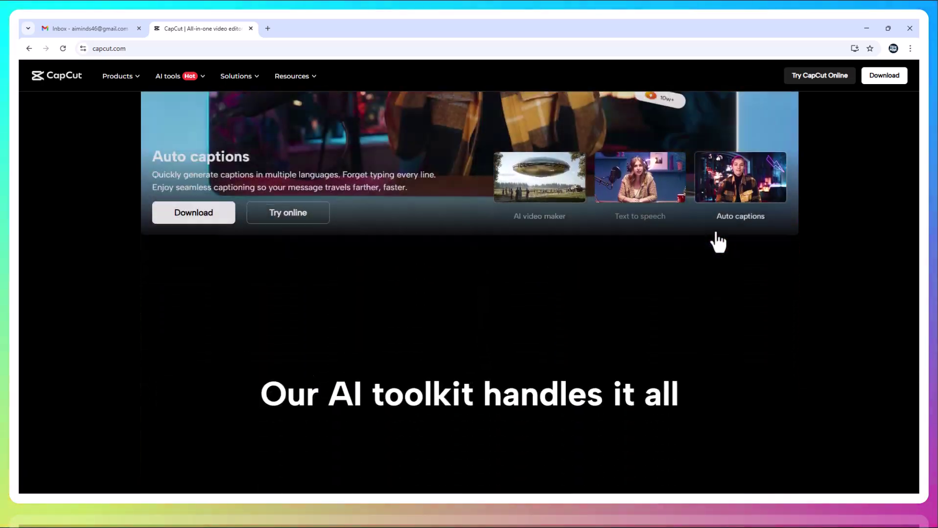
scroll(716, 231, down, 3)
scroll(718, 242, down, 3)
scroll(718, 242, down, 3)
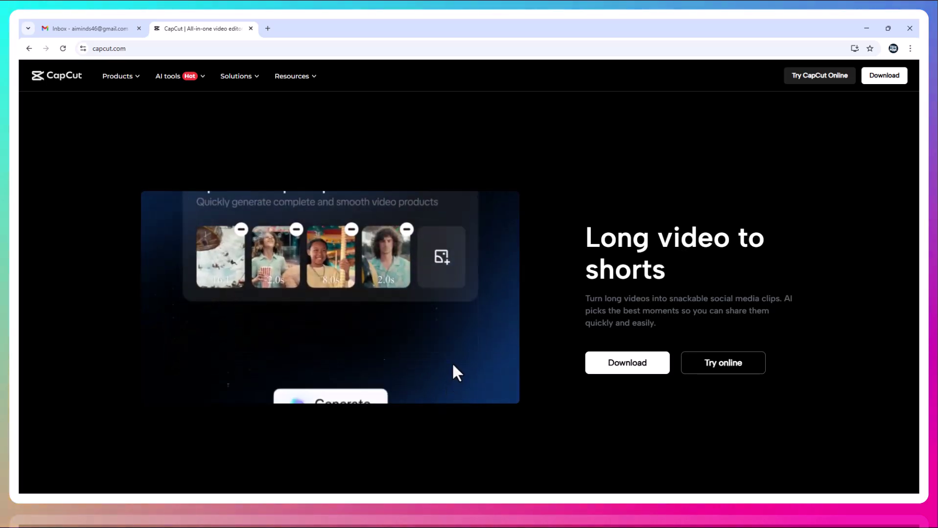
scroll(452, 361, down, 3)
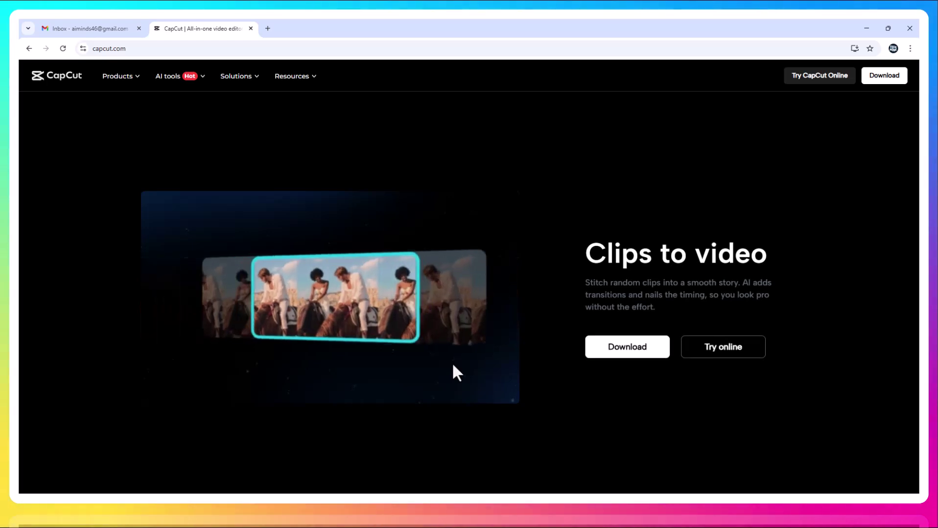
scroll(452, 362, down, 3)
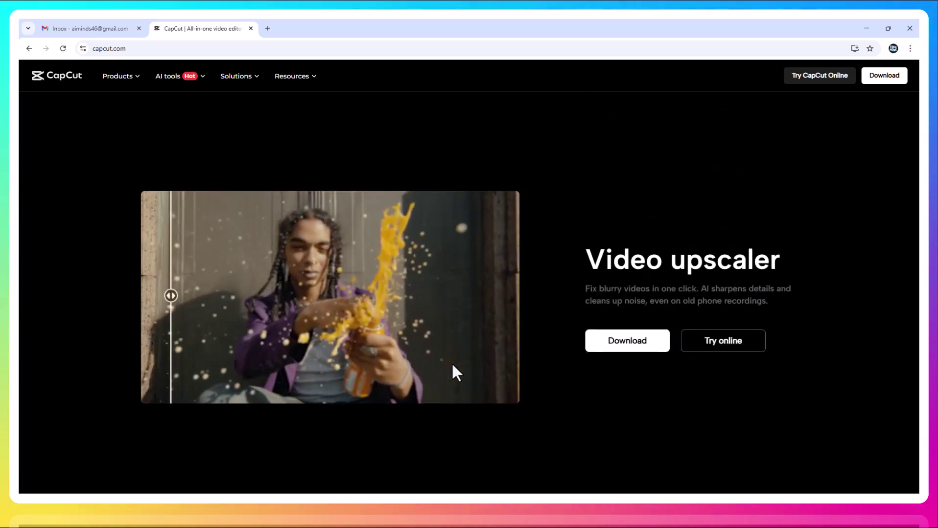
scroll(451, 361, down, 3)
scroll(450, 362, down, 3)
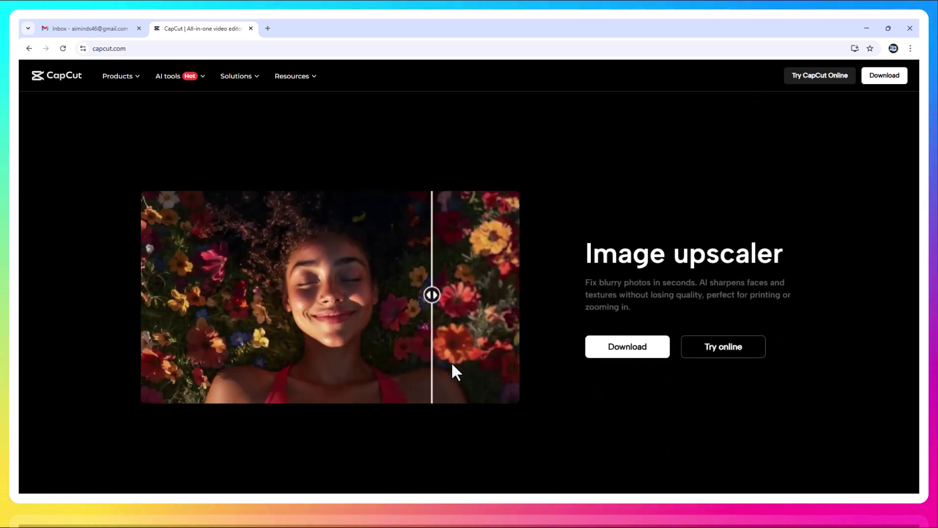
scroll(450, 362, down, 3)
scroll(450, 362, down, 3)
scroll(451, 361, down, 3)
scroll(450, 362, down, 4)
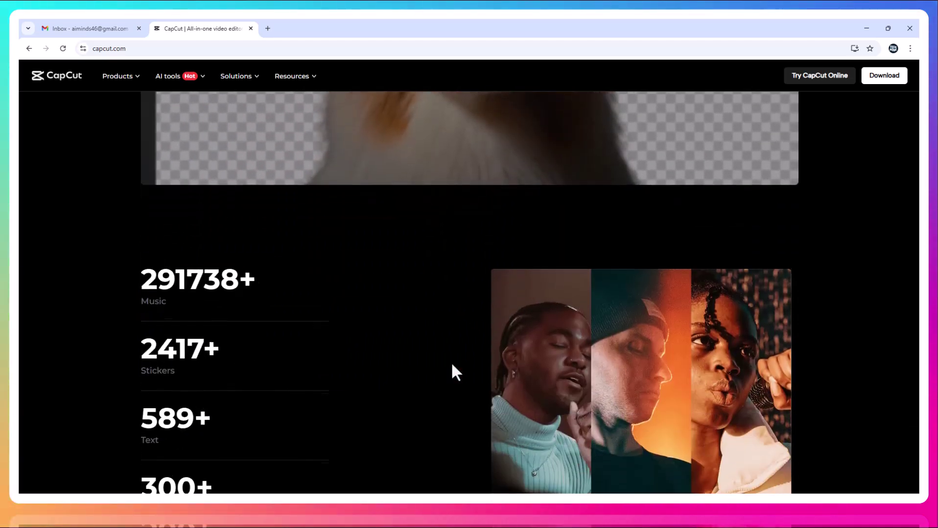
scroll(451, 362, down, 3)
scroll(451, 362, down, 4)
scroll(450, 362, down, 3)
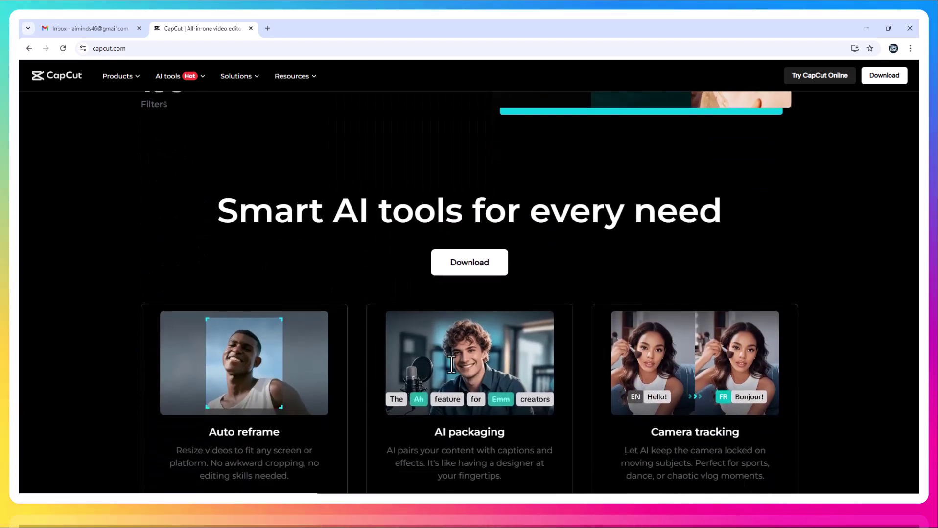
scroll(451, 362, down, 2)
scroll(450, 361, down, 3)
scroll(450, 362, down, 4)
scroll(451, 361, down, 3)
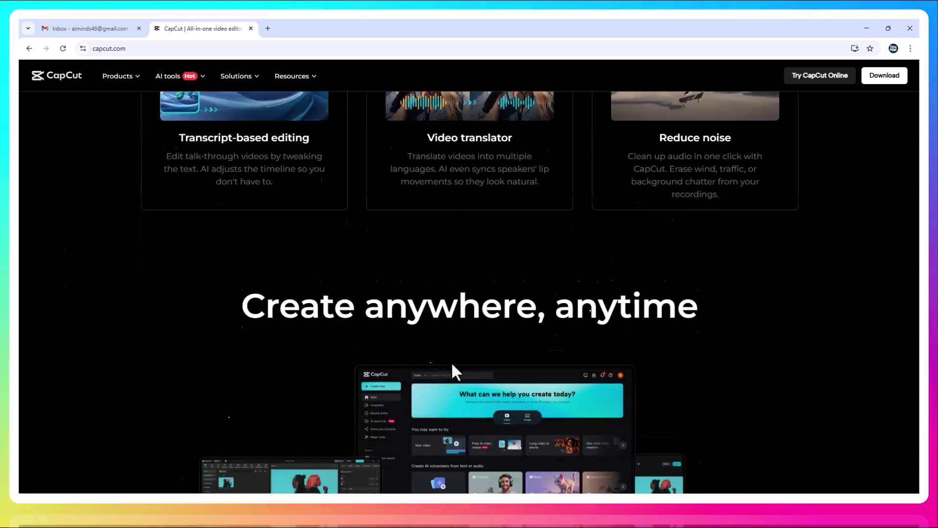
scroll(451, 361, down, 4)
scroll(451, 362, down, 3)
scroll(450, 361, down, 4)
scroll(451, 361, down, 2)
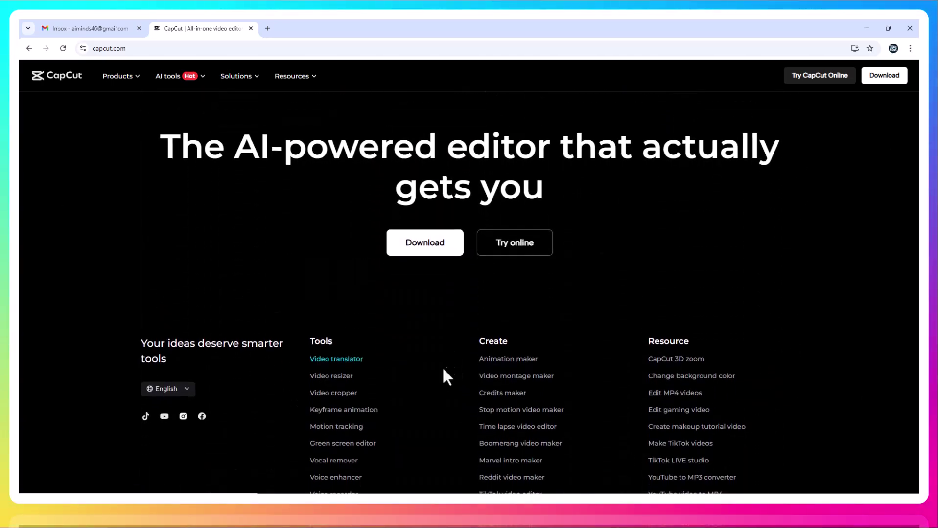
scroll(766, 423, up, 5)
scroll(766, 423, up, 5)
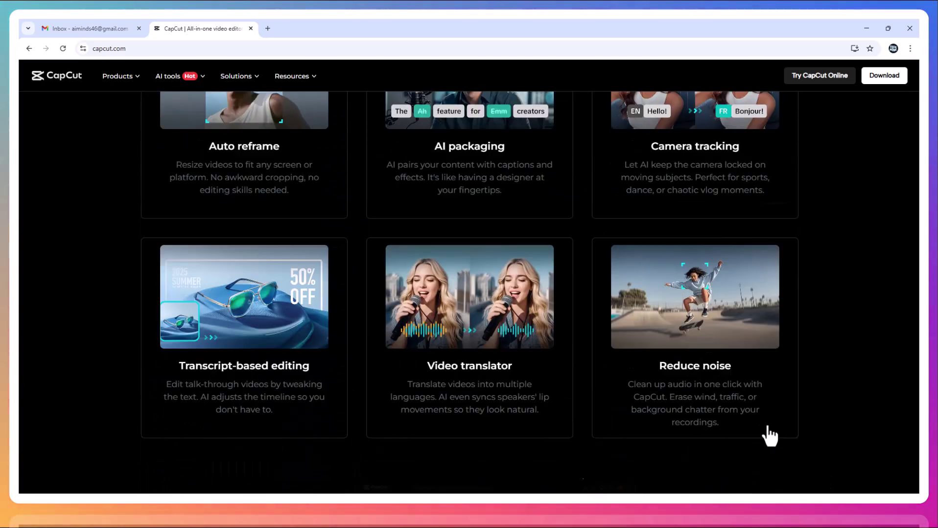
scroll(767, 422, up, 3)
scroll(451, 361, down, 2)
scroll(451, 362, down, 4)
scroll(450, 361, down, 3)
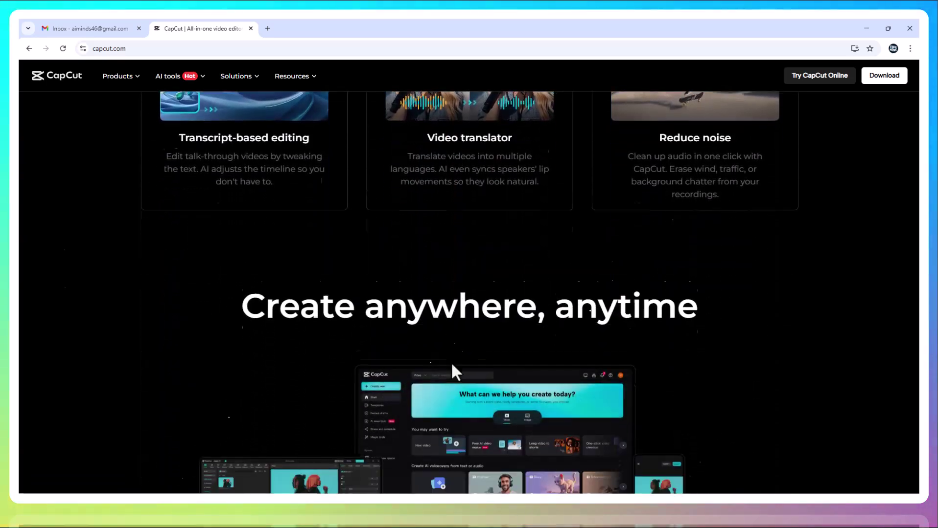
scroll(451, 361, down, 4)
scroll(451, 362, down, 4)
scroll(450, 362, down, 4)
scroll(451, 362, down, 1)
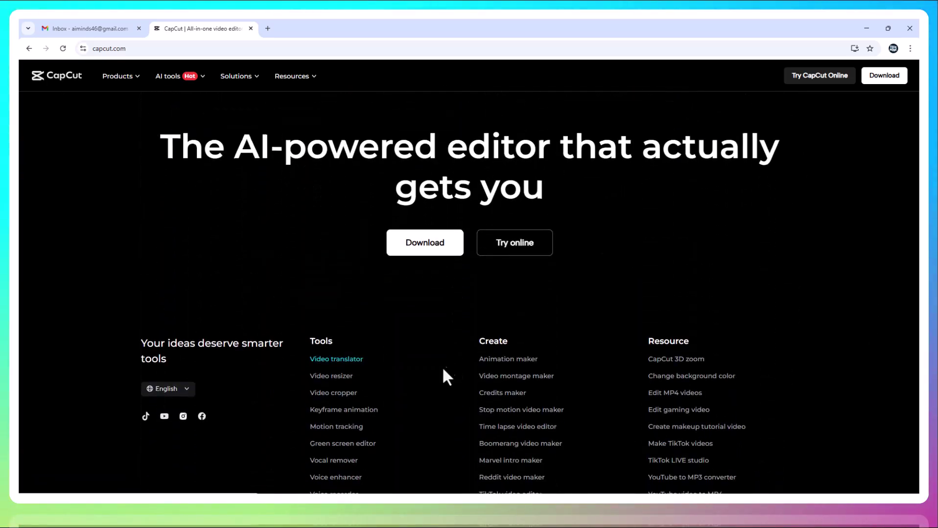
scroll(766, 422, up, 5)
scroll(766, 422, up, 6)
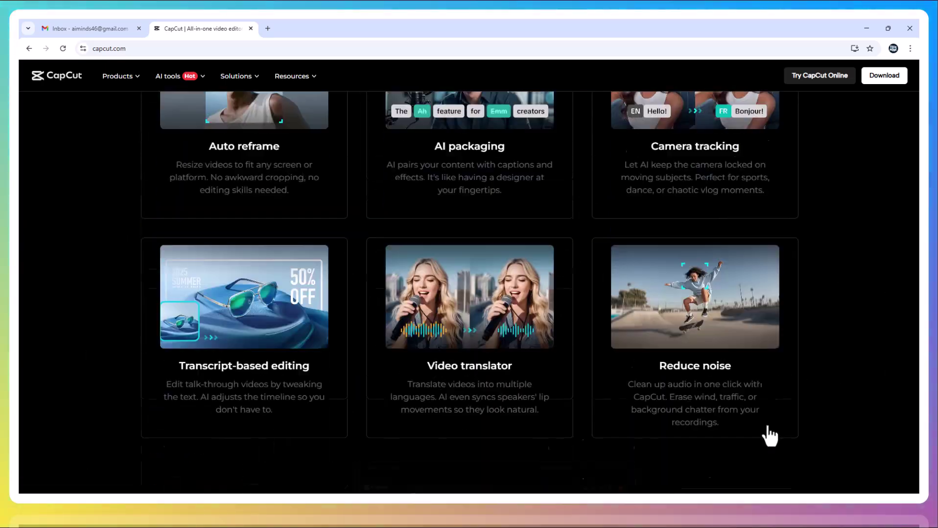
scroll(767, 422, up, 6)
scroll(767, 425, up, 5)
scroll(766, 424, up, 5)
scroll(766, 422, up, 5)
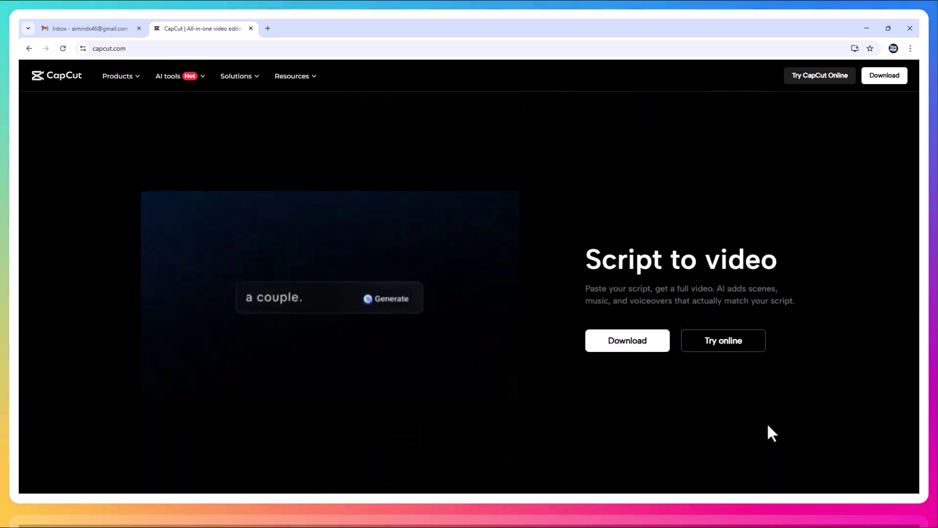
scroll(767, 422, up, 5)
scroll(766, 424, up, 4)
scroll(765, 424, up, 5)
scroll(766, 423, up, 5)
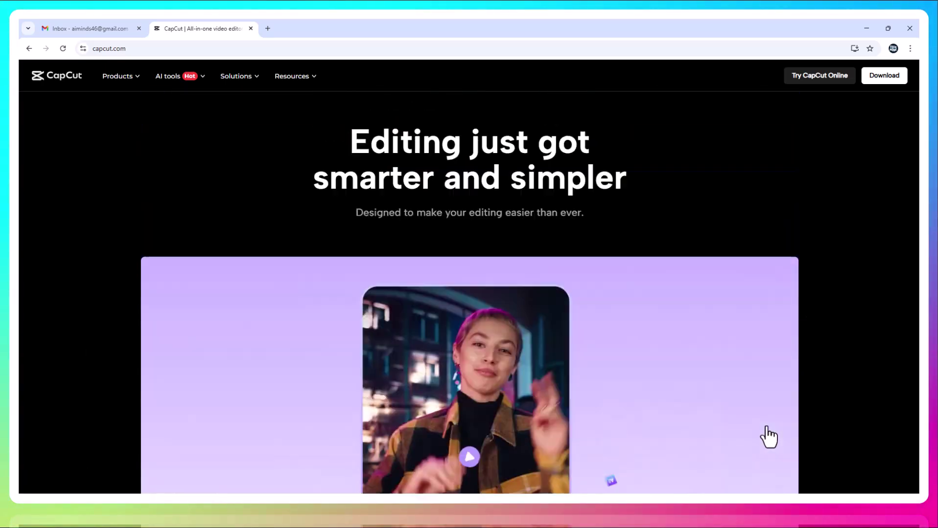
scroll(766, 424, up, 5)
scroll(765, 423, up, 2)
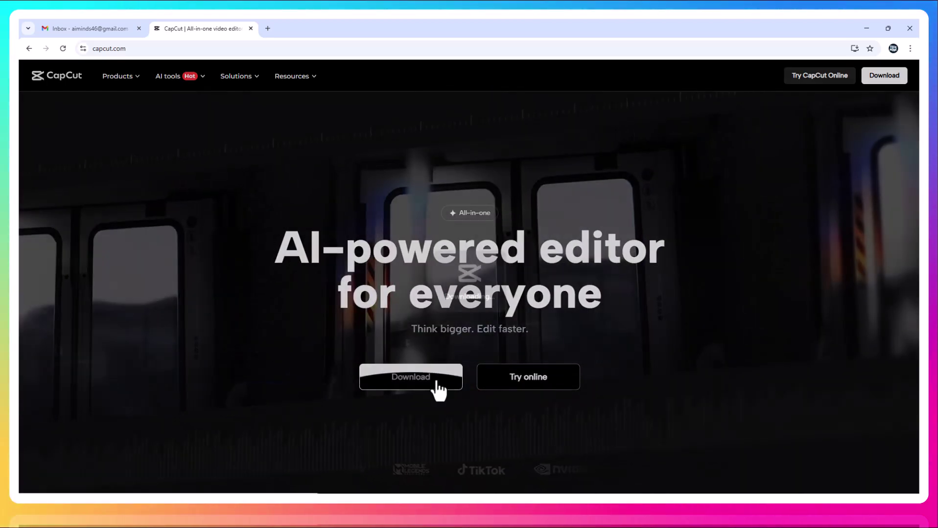
Step: Start downloading the CapCut desktop app from the 'AI-powered editor for everyone' hero
click(433, 377)
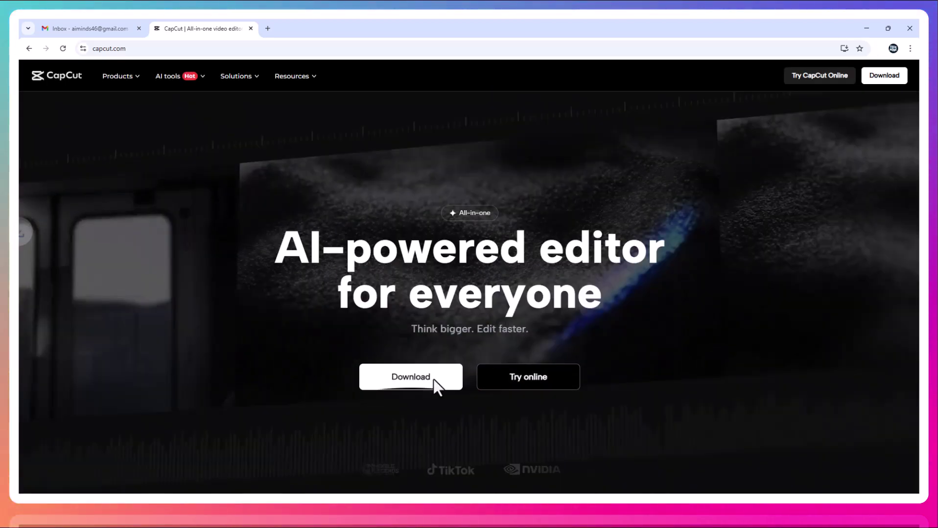